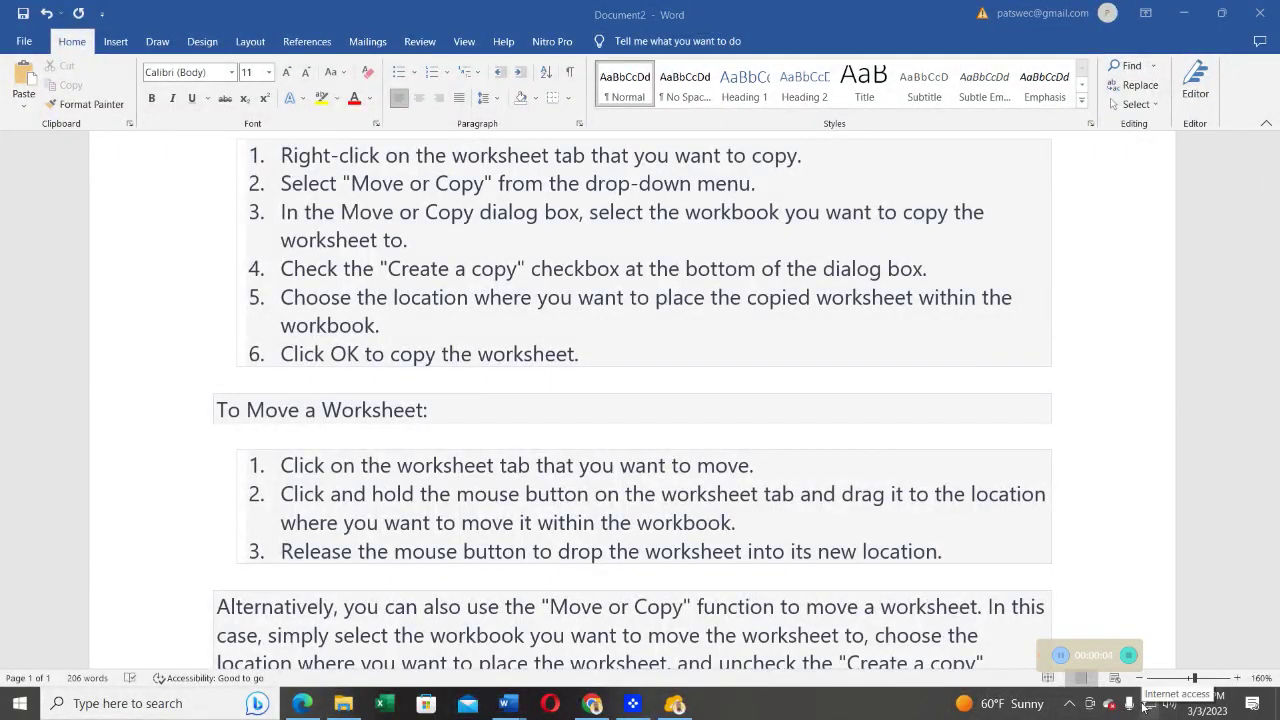
Step: Review the start of the worksheet-copying instructions, and open Excel with a new blank workbook
scroll(495, 490, "up", 3)
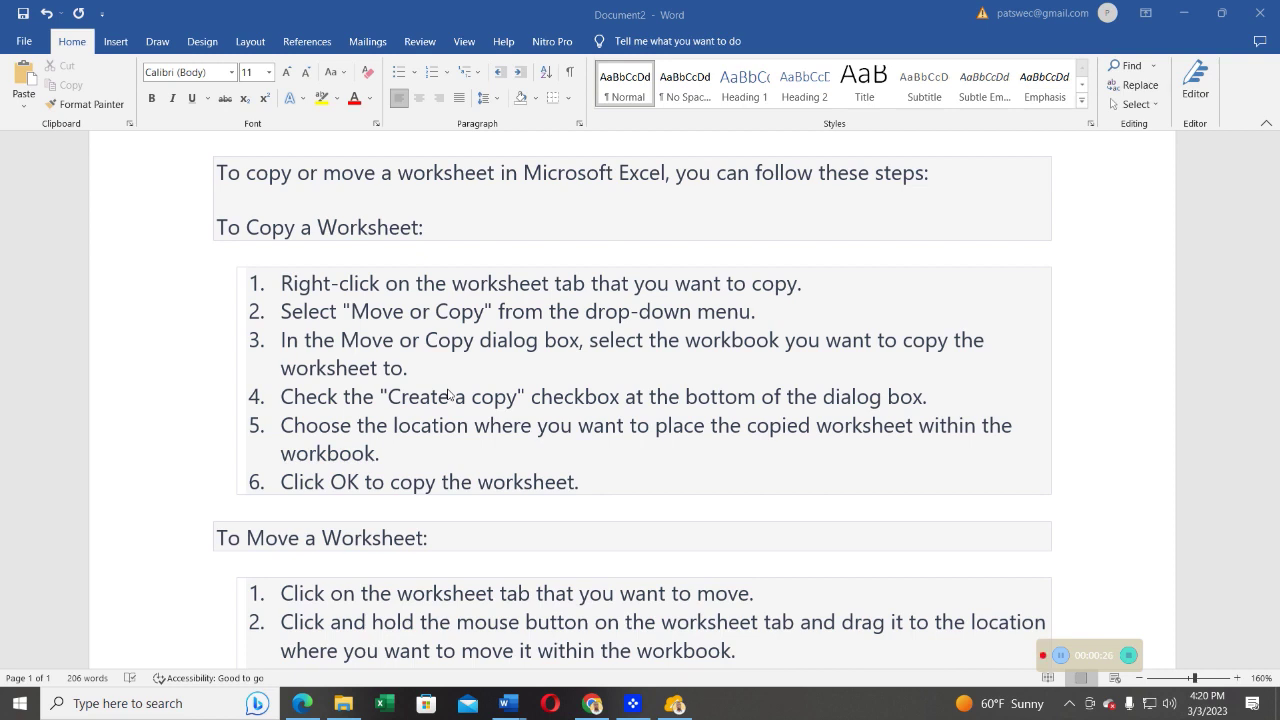
left_click(19, 704)
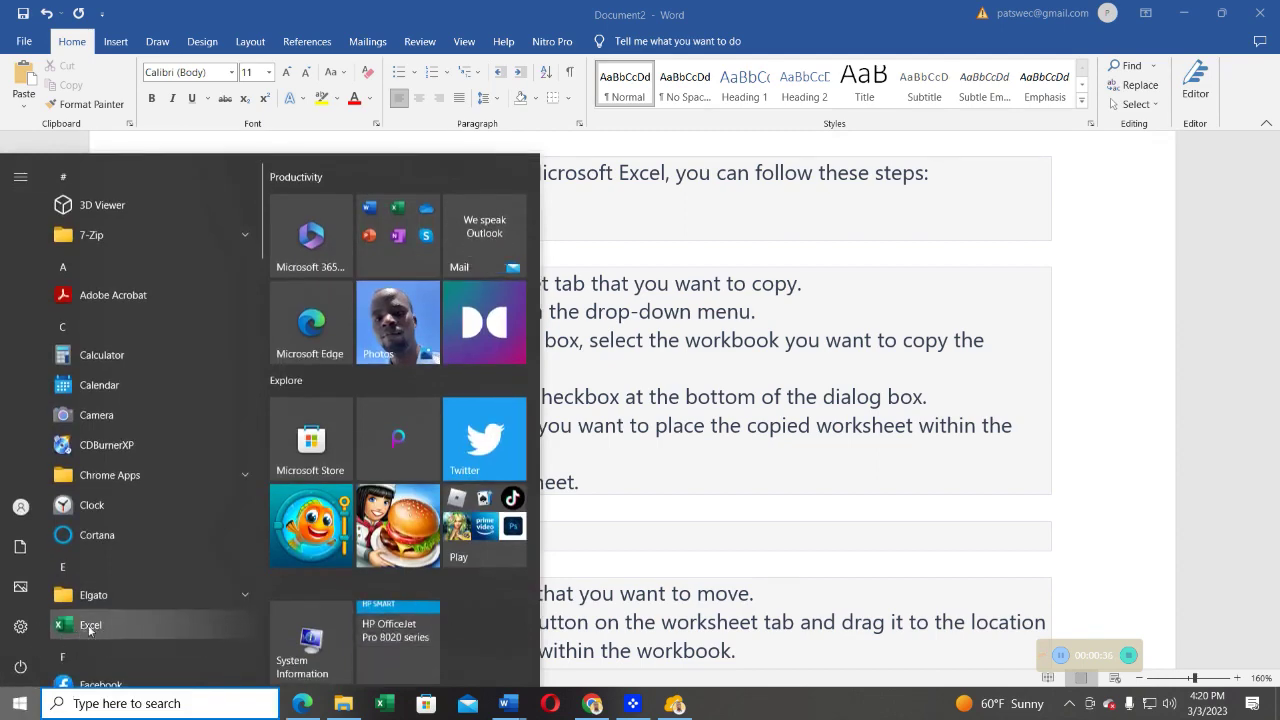
left_click(90, 625)
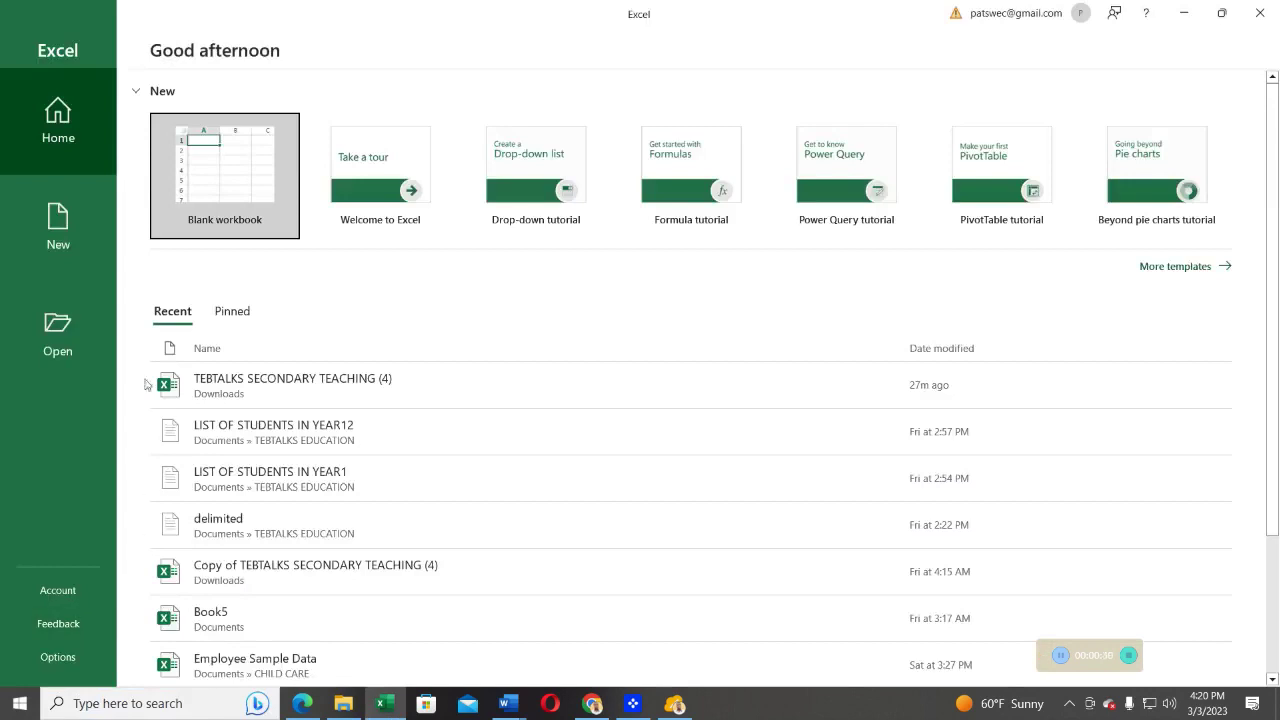
left_click(214, 166)
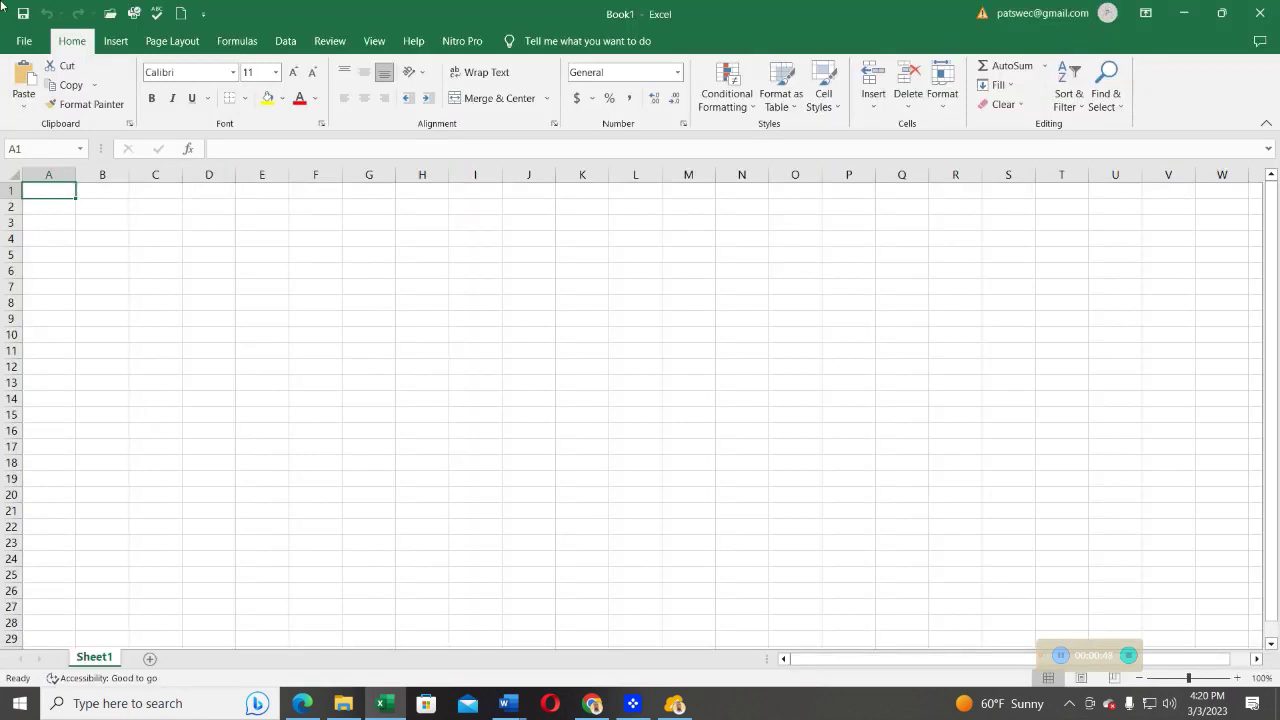
Step: Save the blank workbook in the Documents folder as "Book1 sample"
left_click(30, 44)
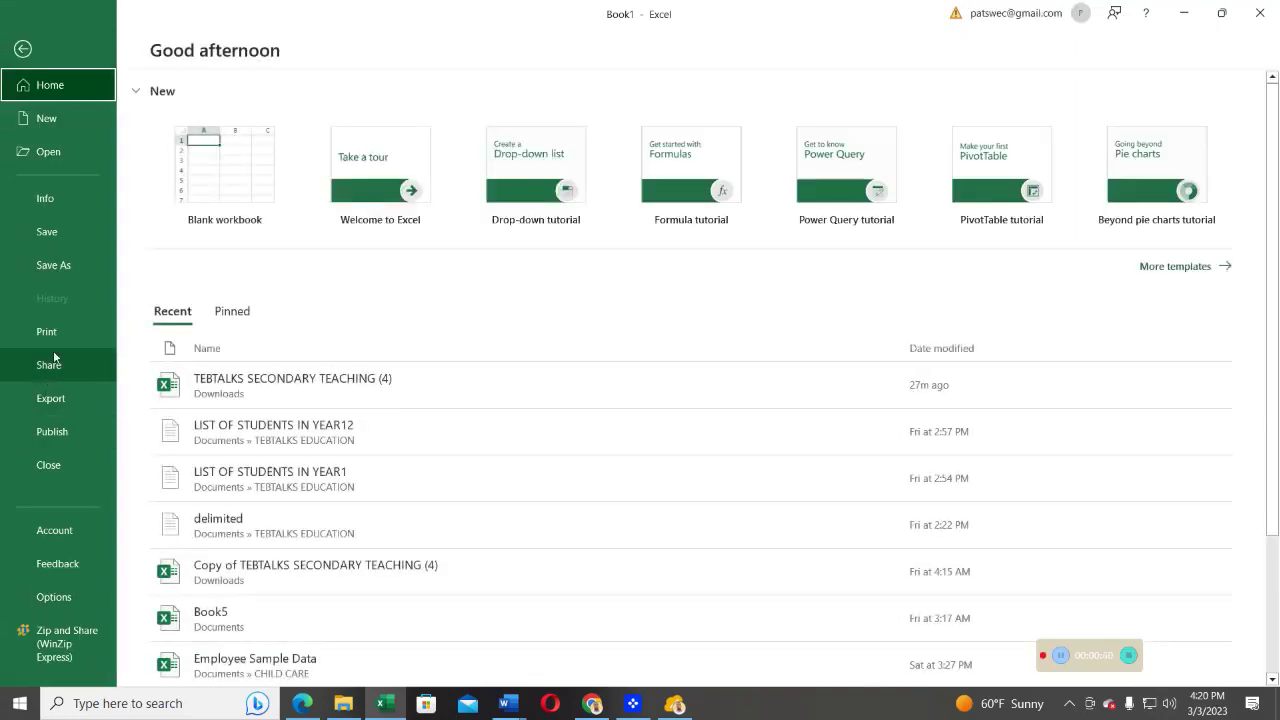
left_click(45, 266)
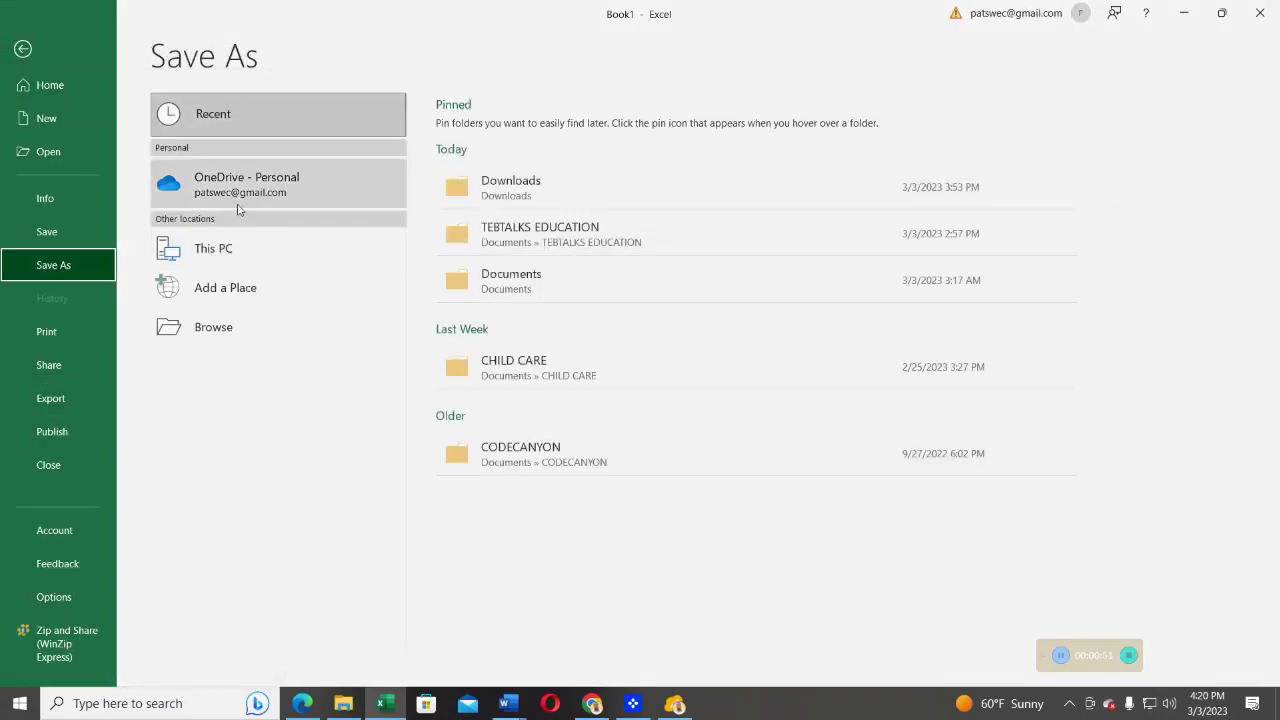
left_click(506, 285)
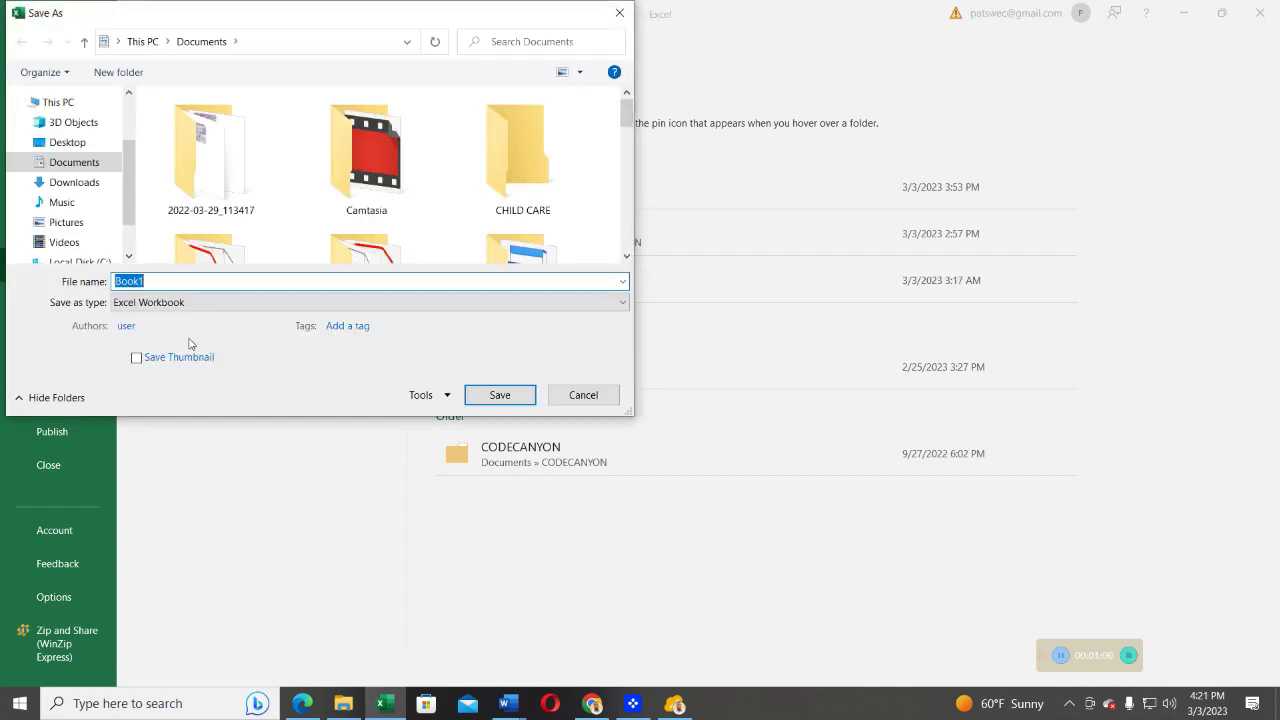
left_click(157, 281)
type("sample")
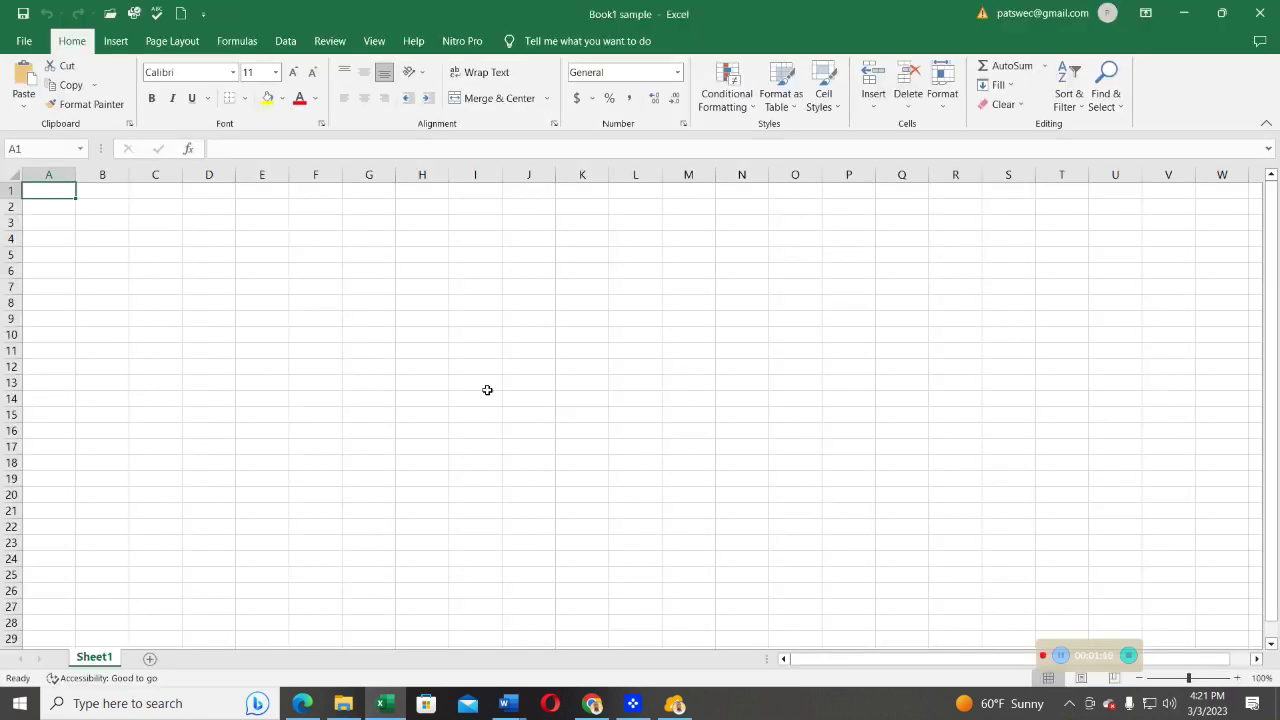
Step: Close the "Book1 sample" workbook, relaunch Excel and create another blank workbook
left_click(26, 45)
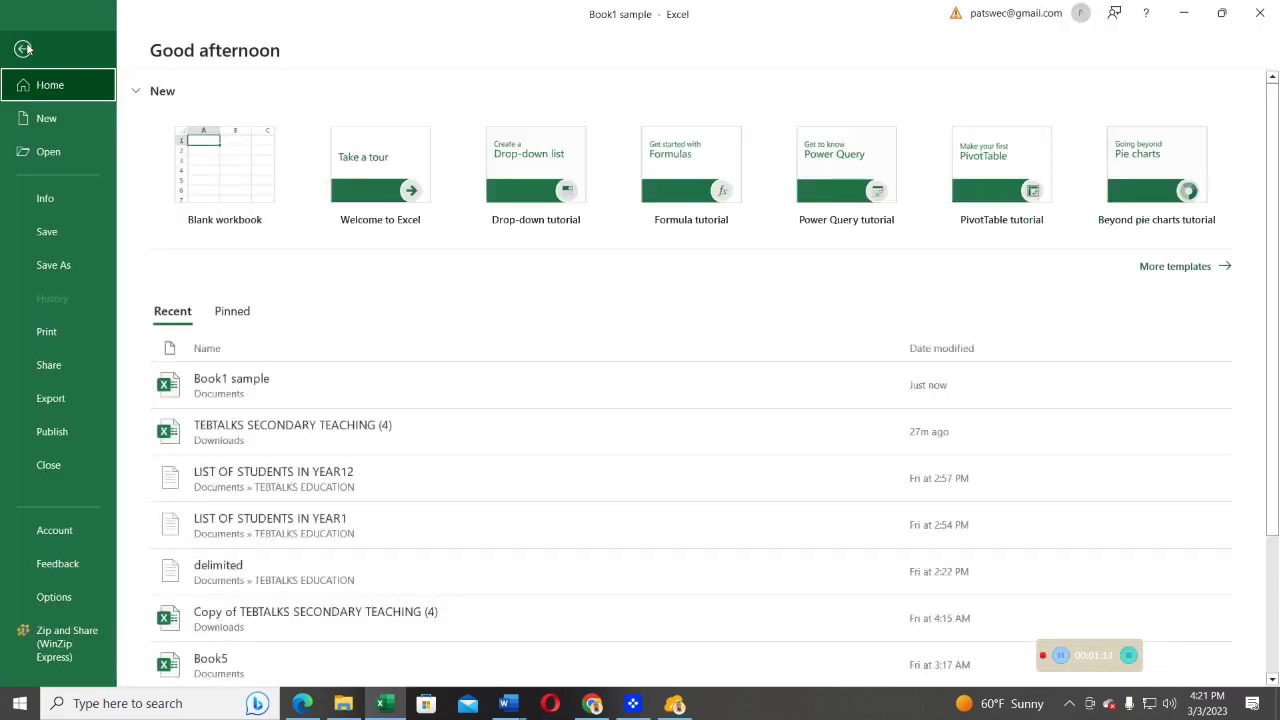
left_click(1260, 13)
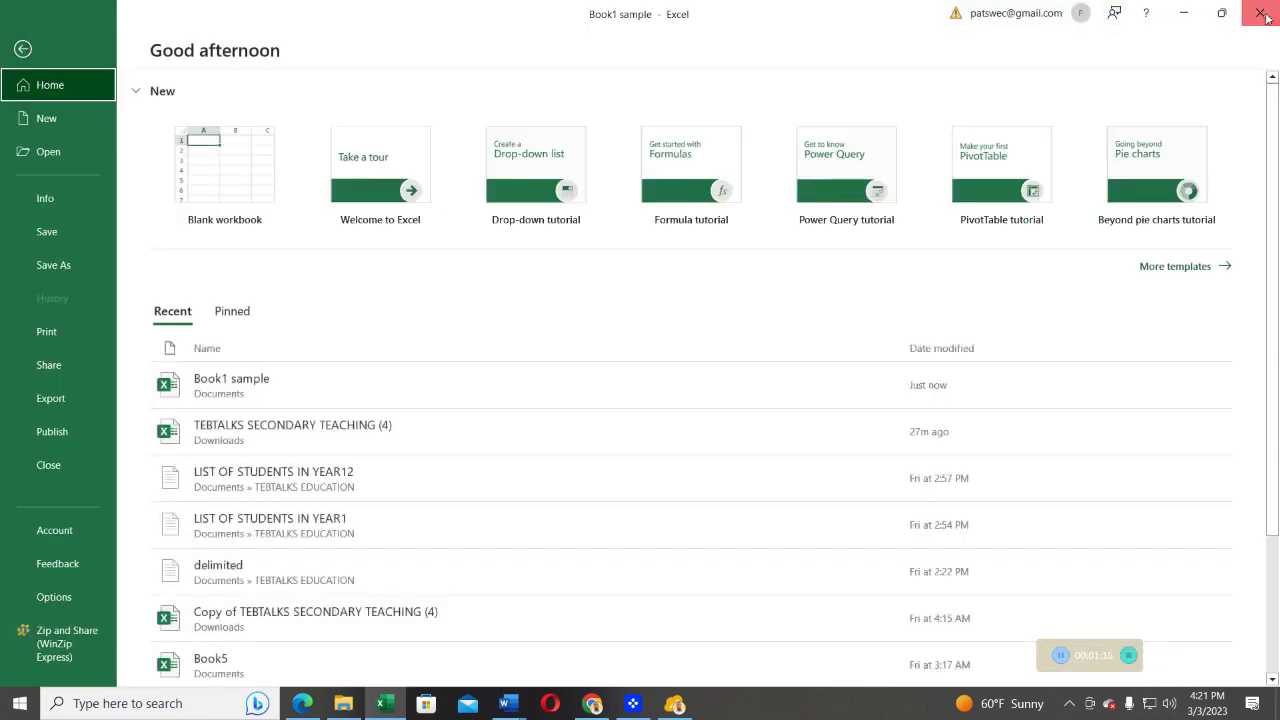
left_click(386, 704)
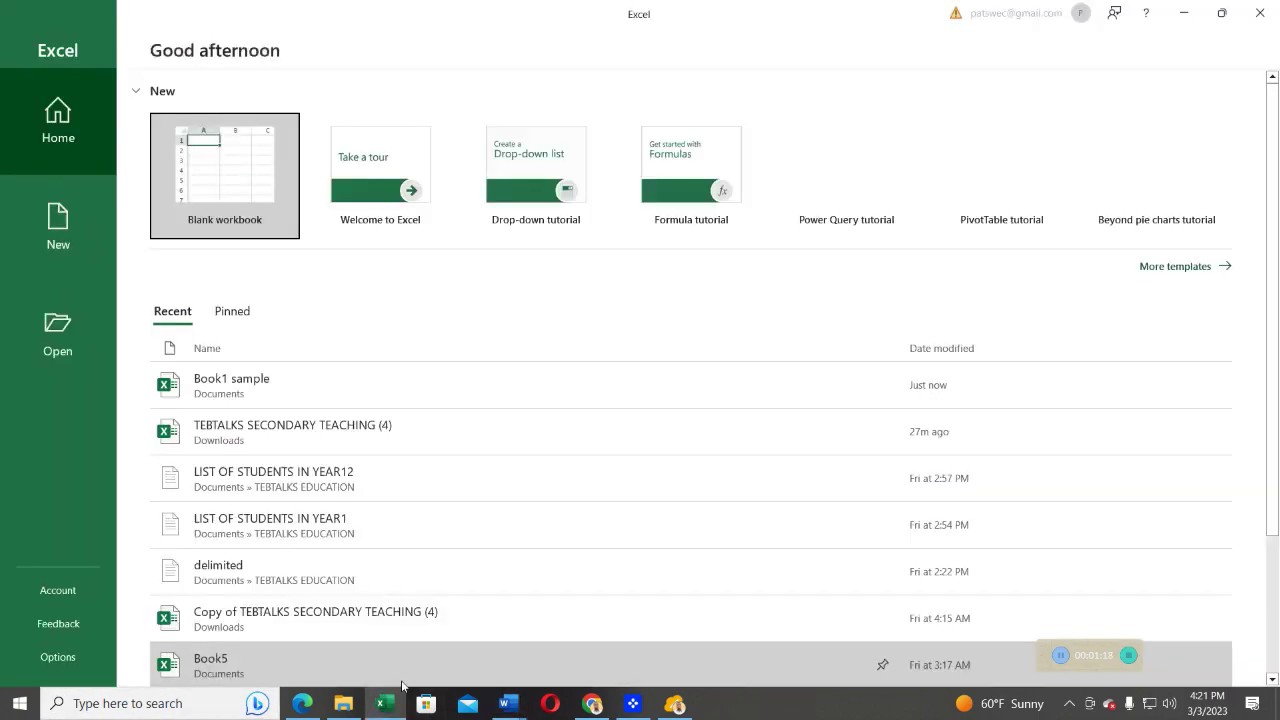
left_click(230, 172)
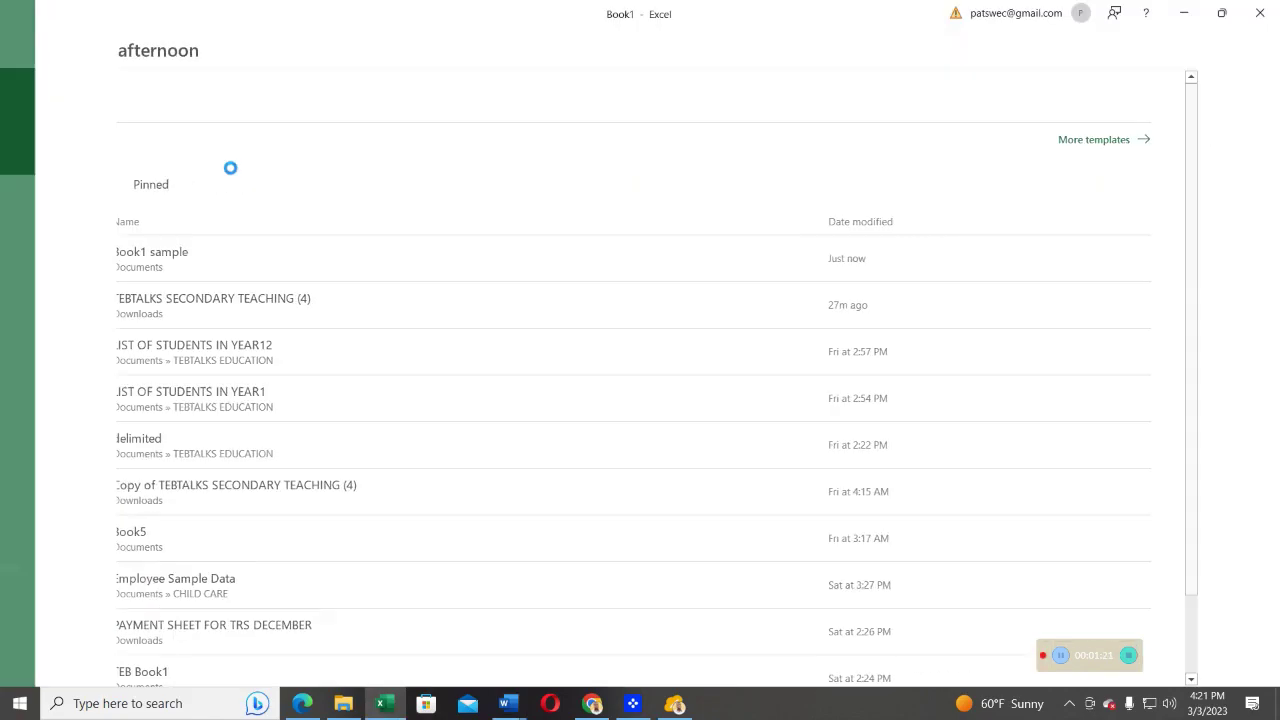
Step: Save the new workbook in the Documents folder as "Book1 sample 22"
left_click(24, 41)
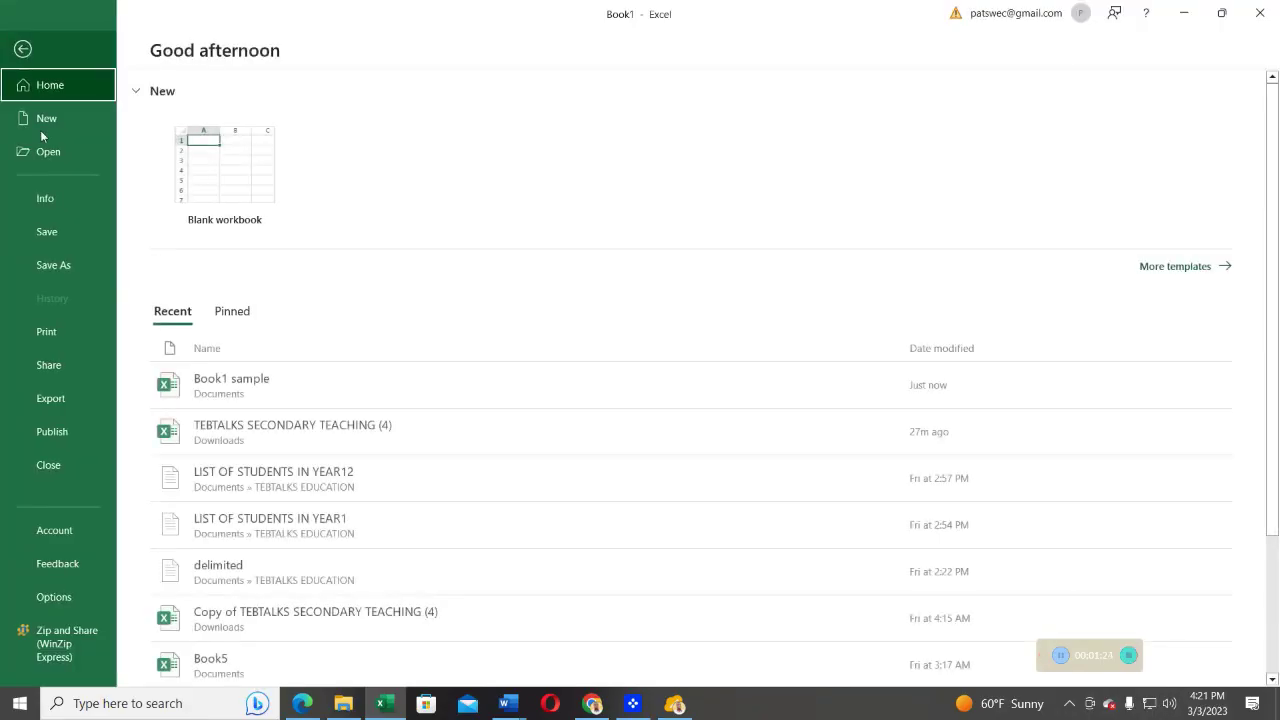
left_click(47, 266)
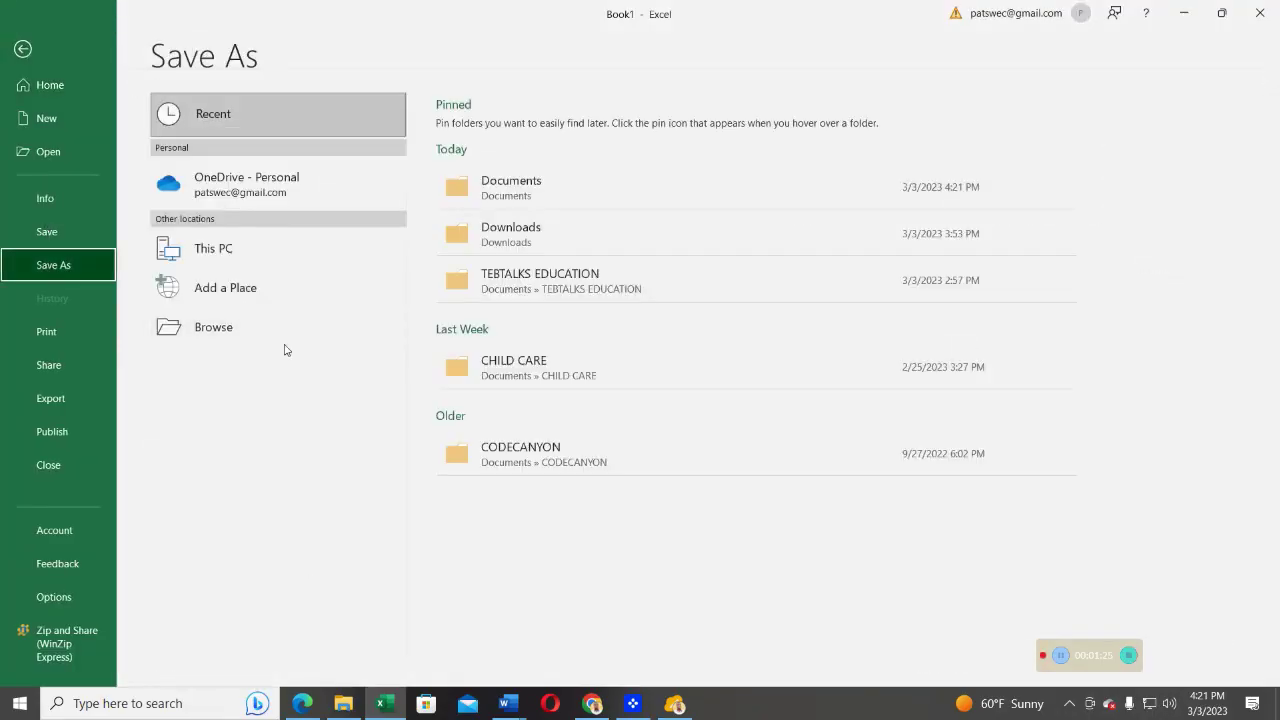
left_click(511, 190)
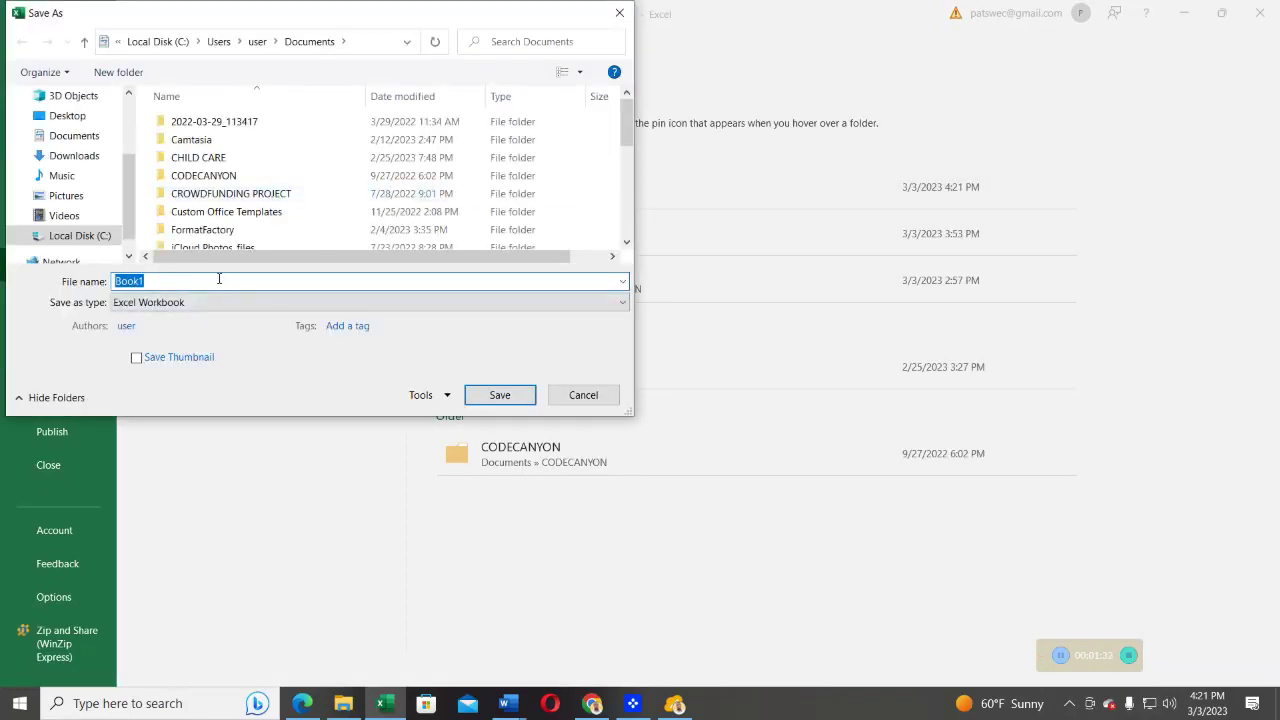
left_click(219, 279)
type("sa")
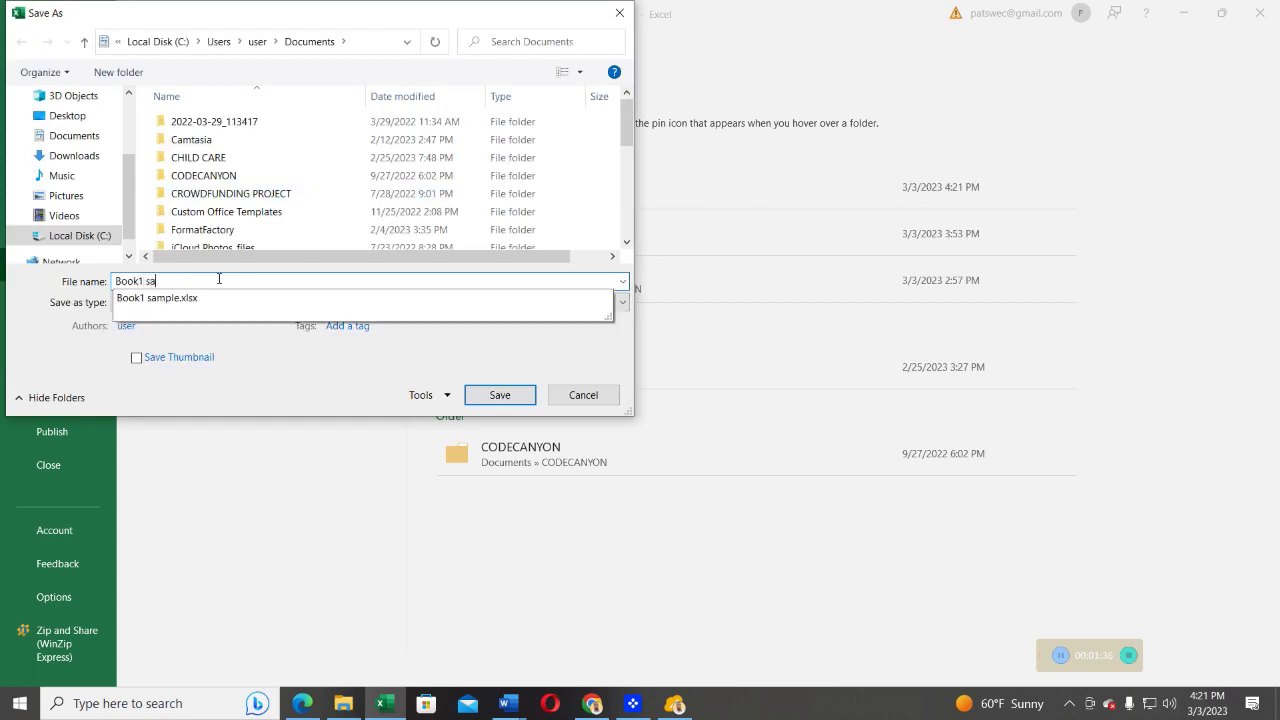
type("mple 22")
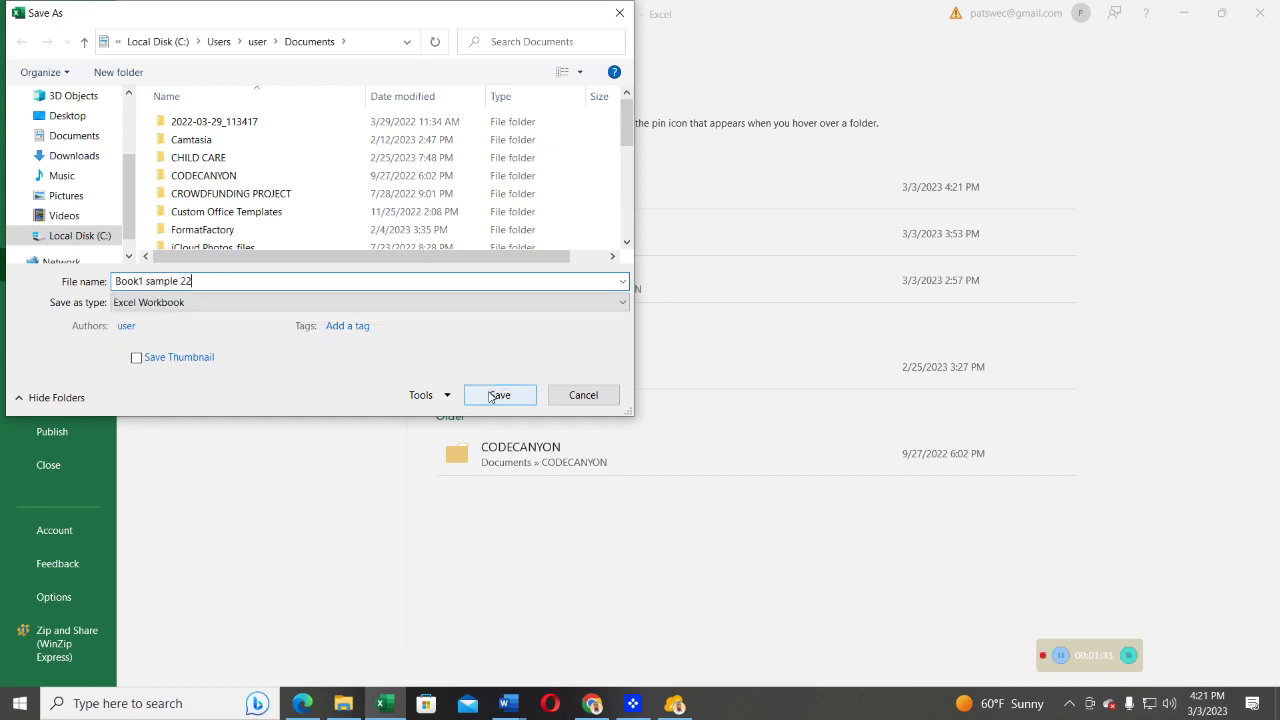
left_click(494, 400)
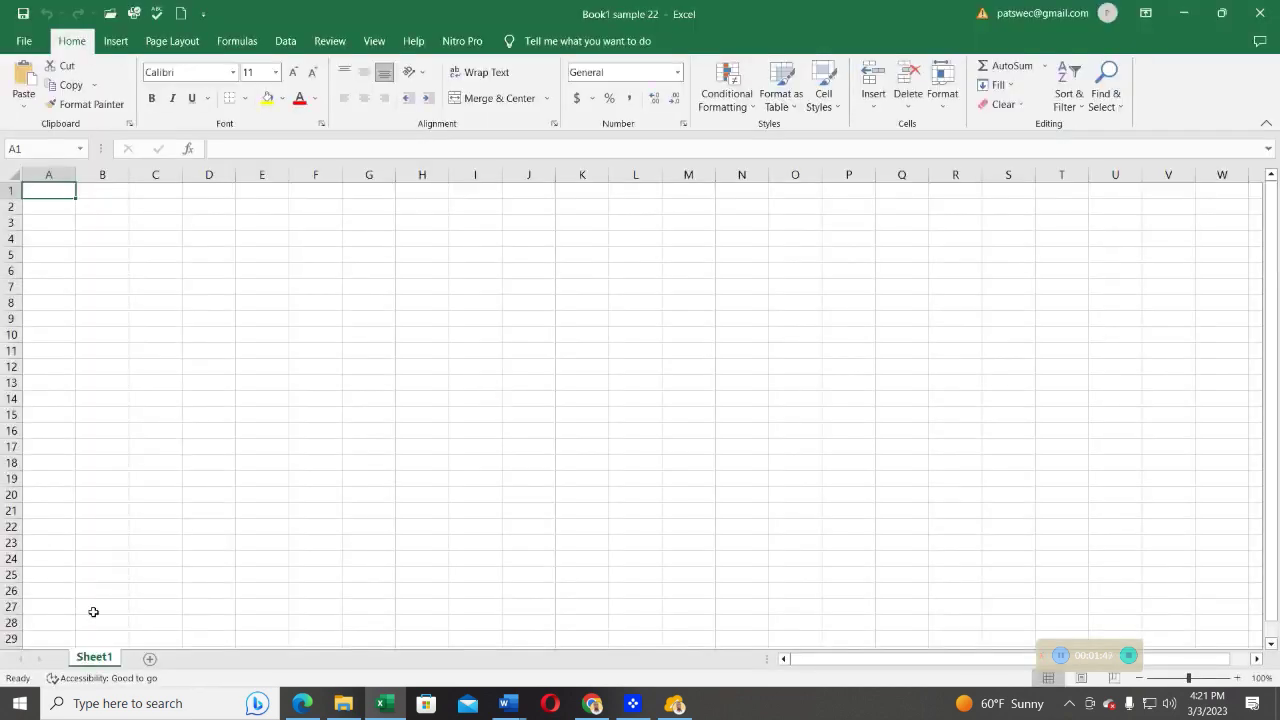
Step: Insert a new worksheet in front of Sheet1
left_click(92, 657)
right_click(99, 662)
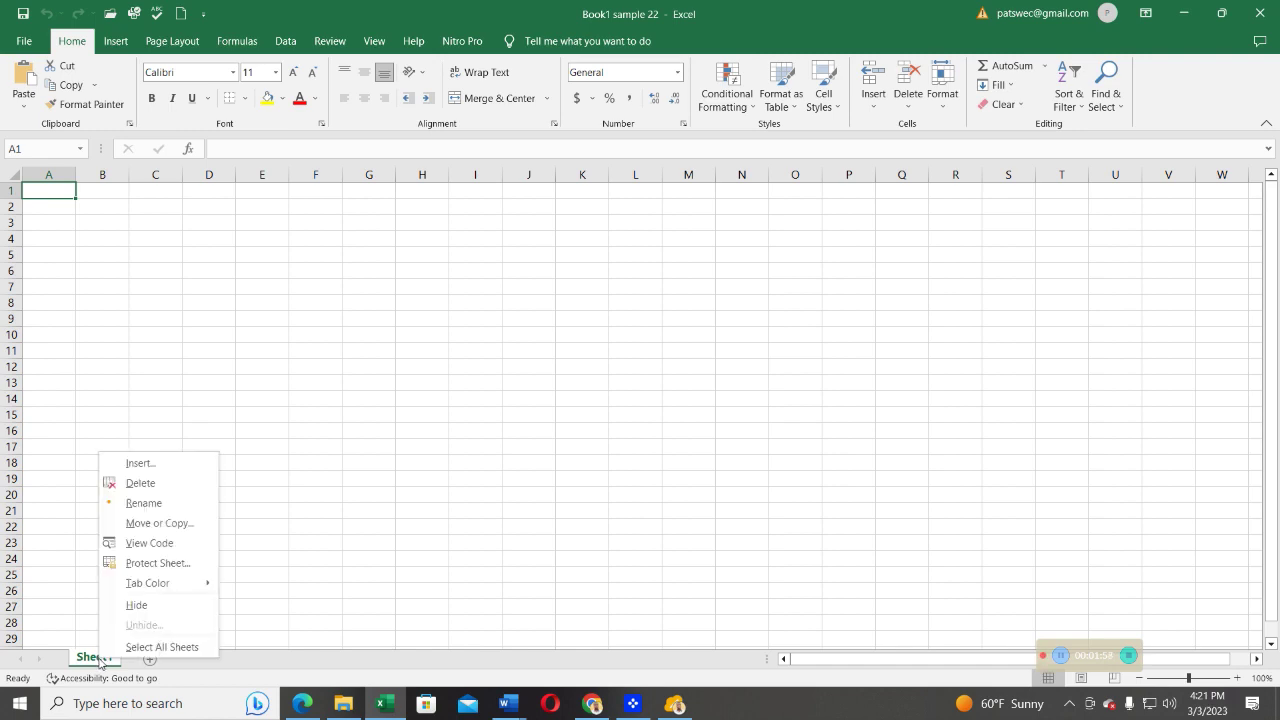
left_click(137, 464)
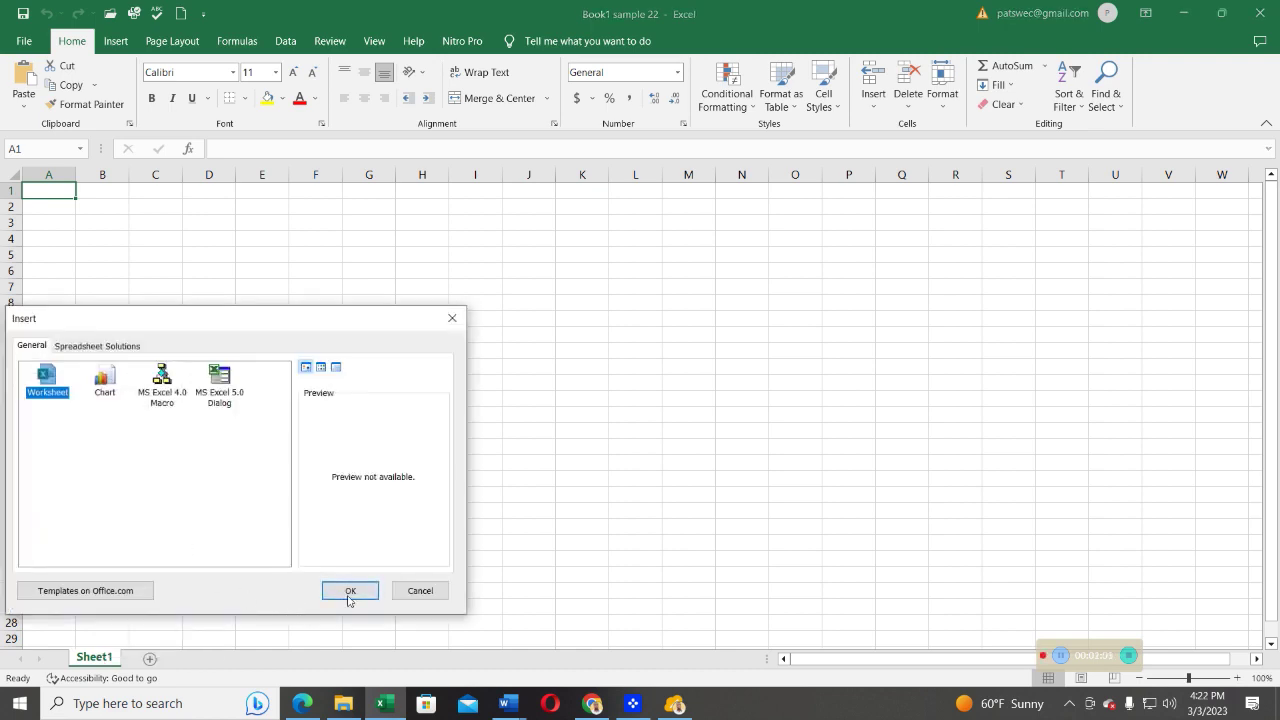
left_click(349, 592)
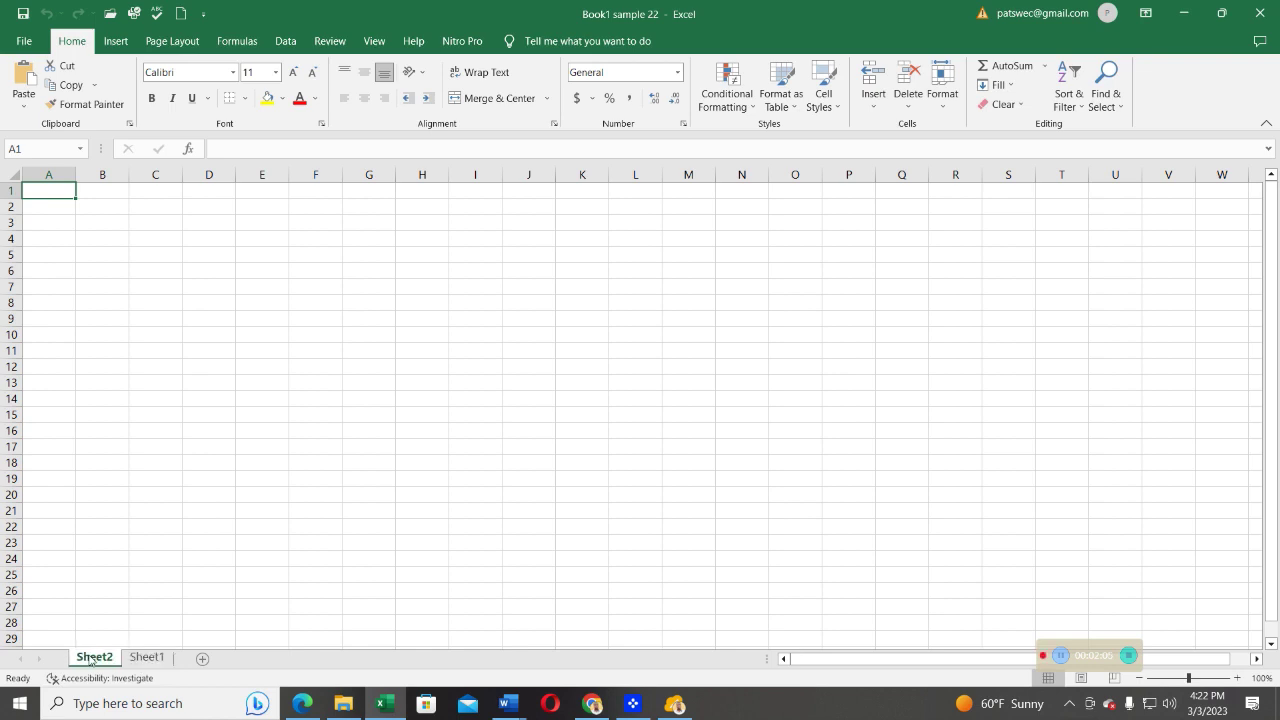
Step: Insert another new worksheet in front of Sheet2
left_click(146, 657)
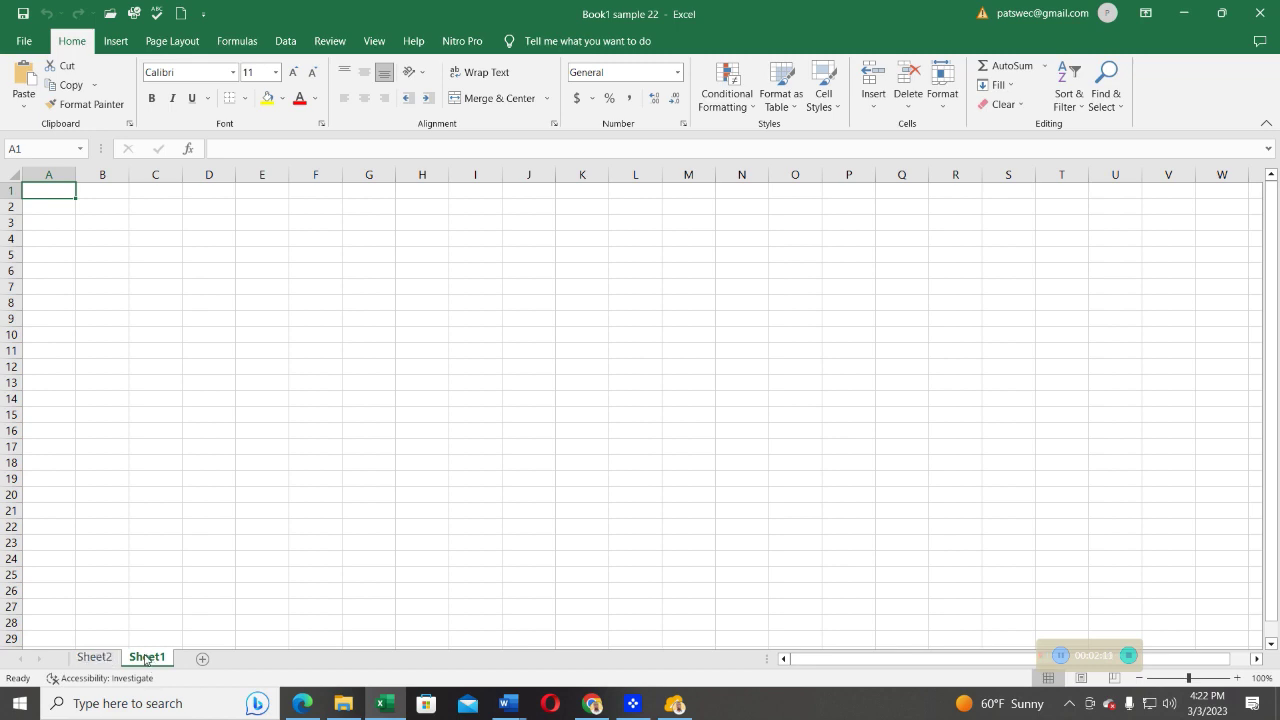
right_click(107, 657)
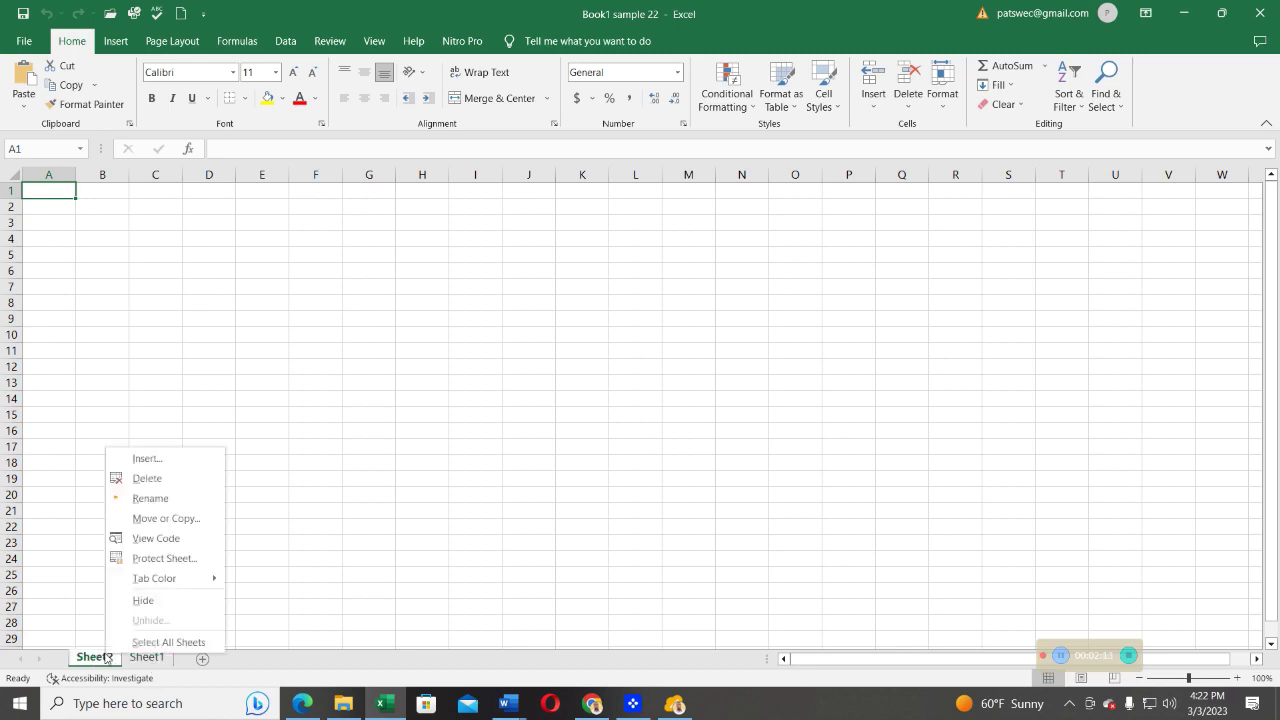
left_click(140, 457)
left_click(336, 589)
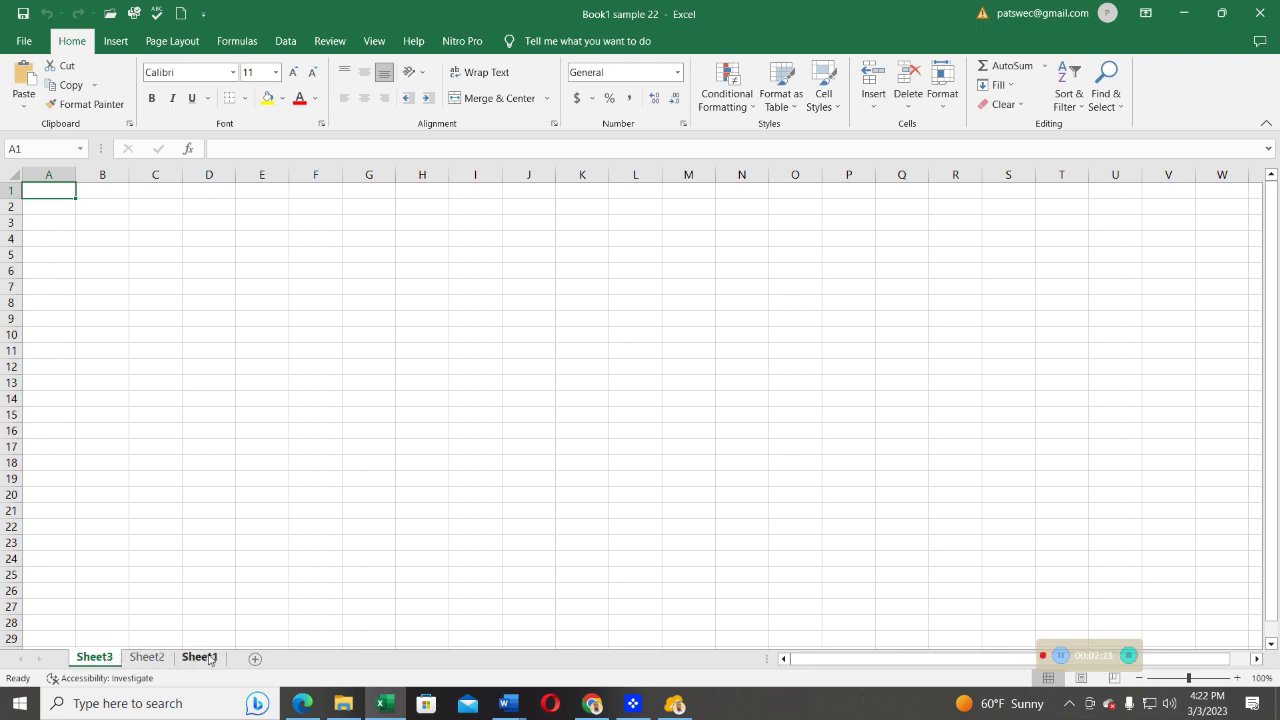
Step: Create a copy of Sheet3 within Book1 sample 22.xlsx, placed before Sheet1
right_click(104, 658)
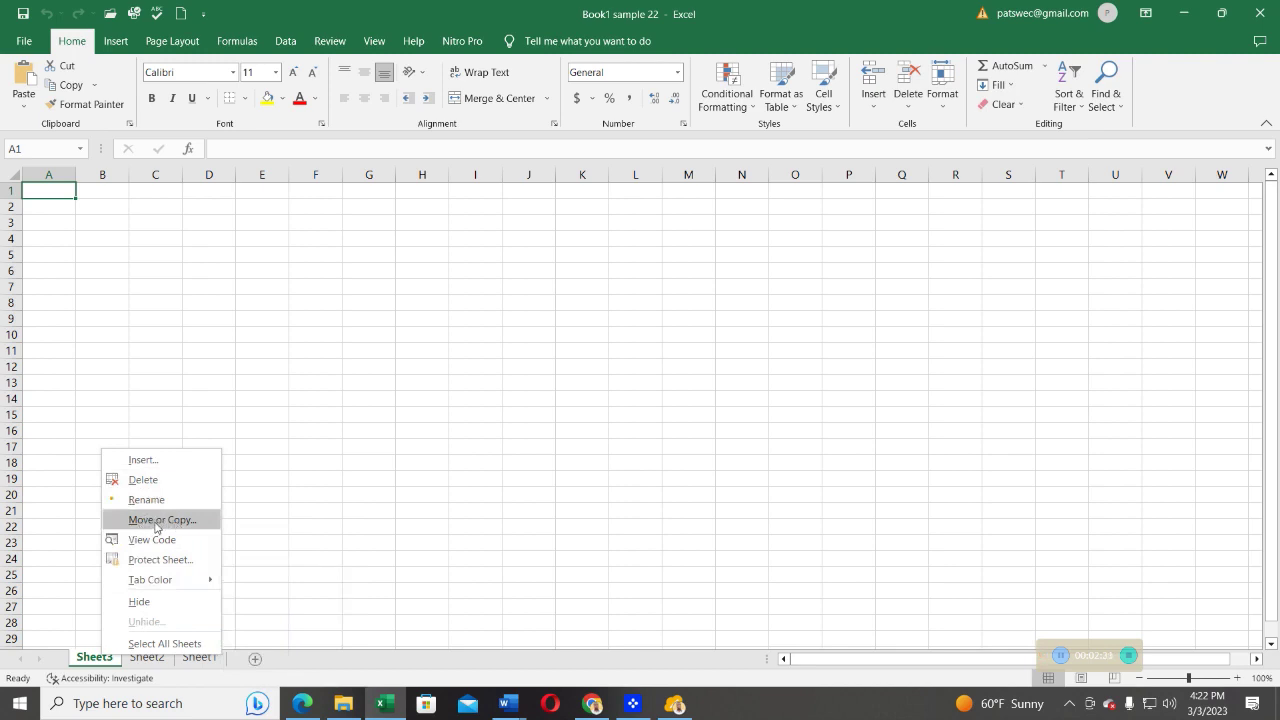
left_click(156, 526)
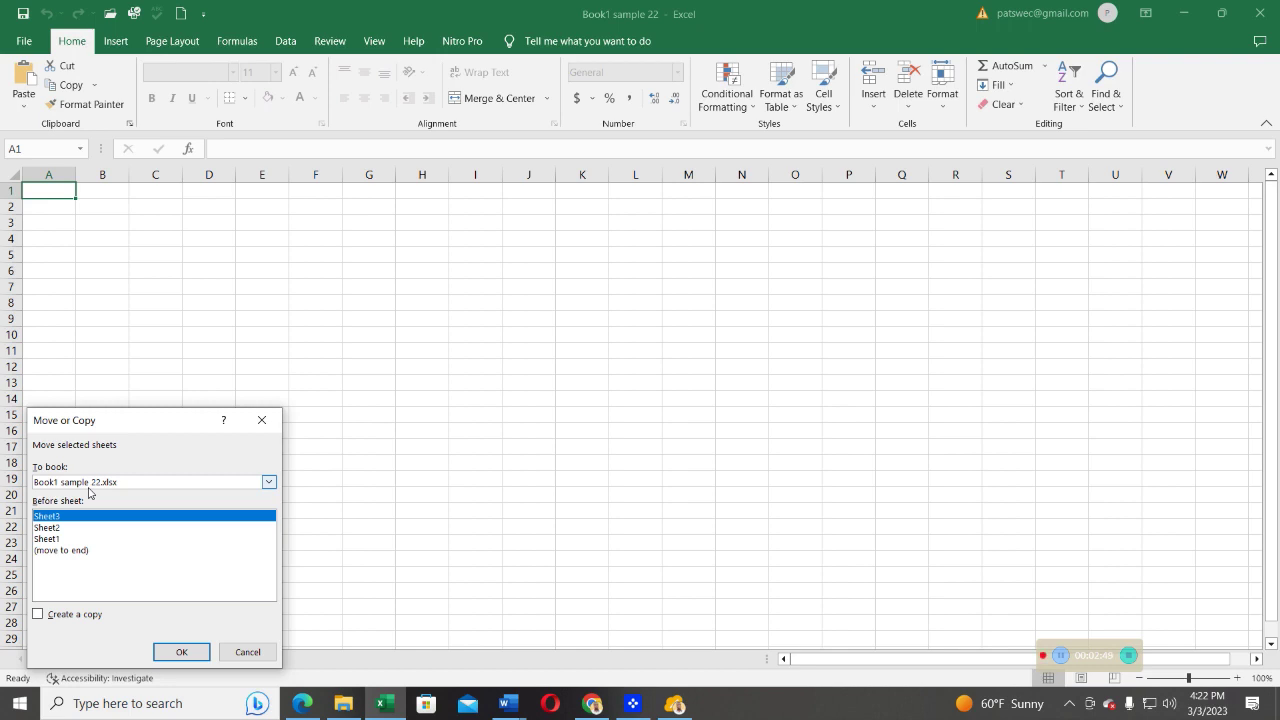
left_click(50, 539)
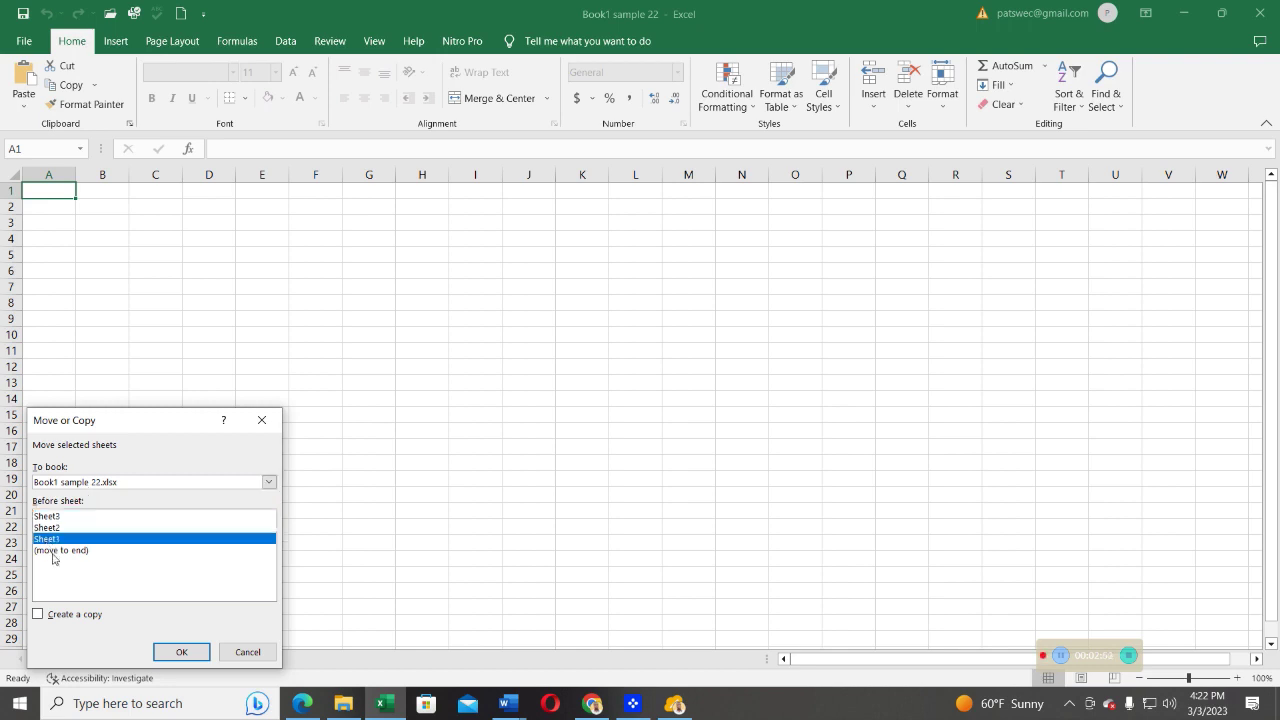
left_click(38, 615)
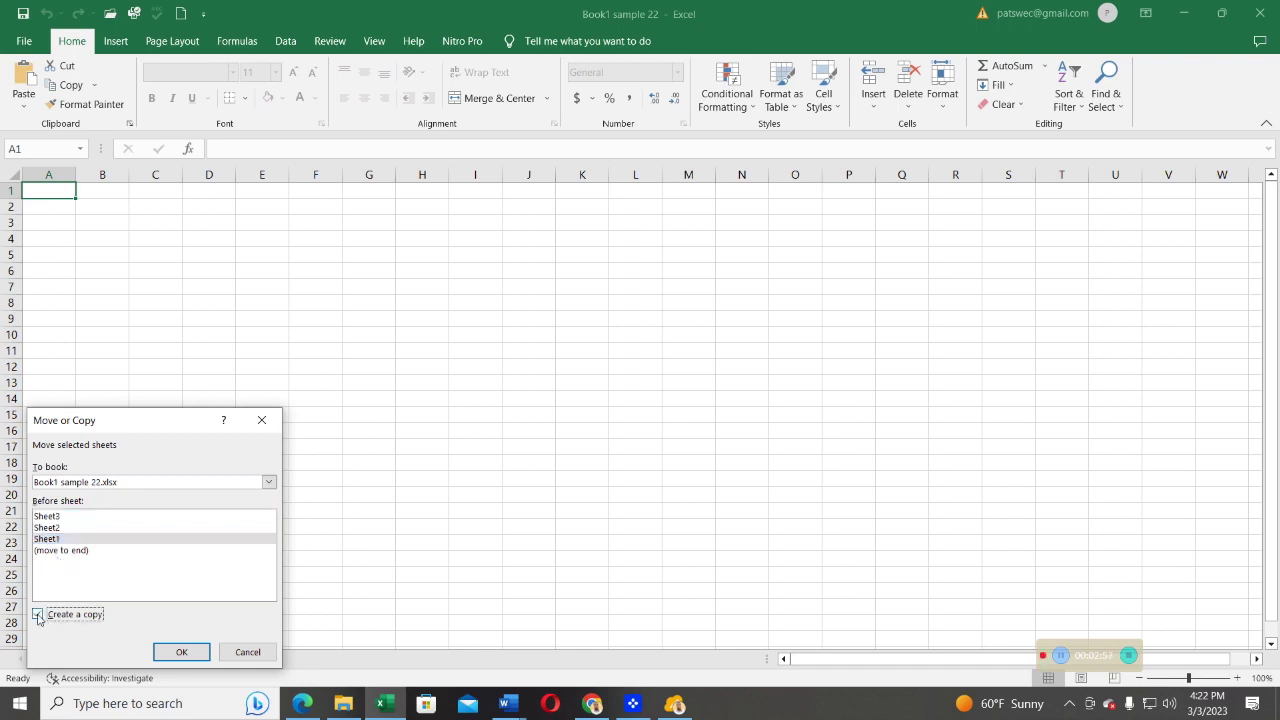
left_click(175, 651)
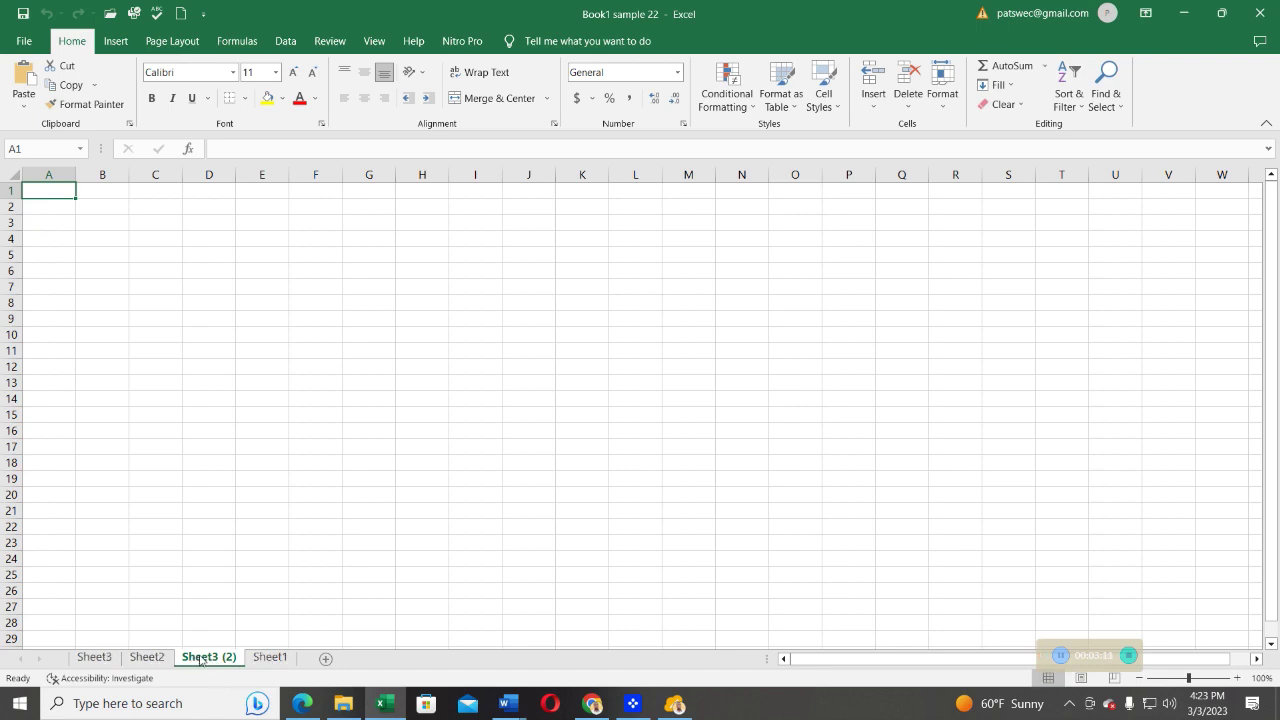
Step: Create a copy of Sheet2 within Book1 sample 22.xlsx, placed before Sheet1
left_click(144, 660)
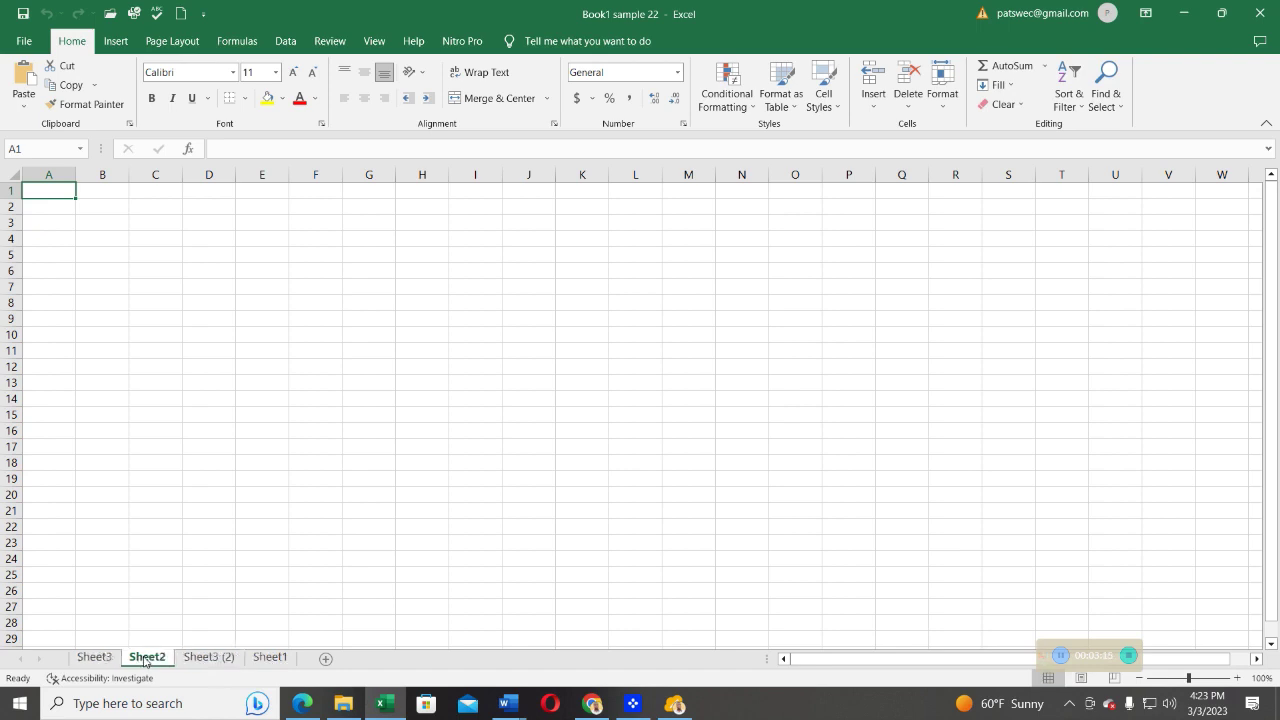
right_click(146, 660)
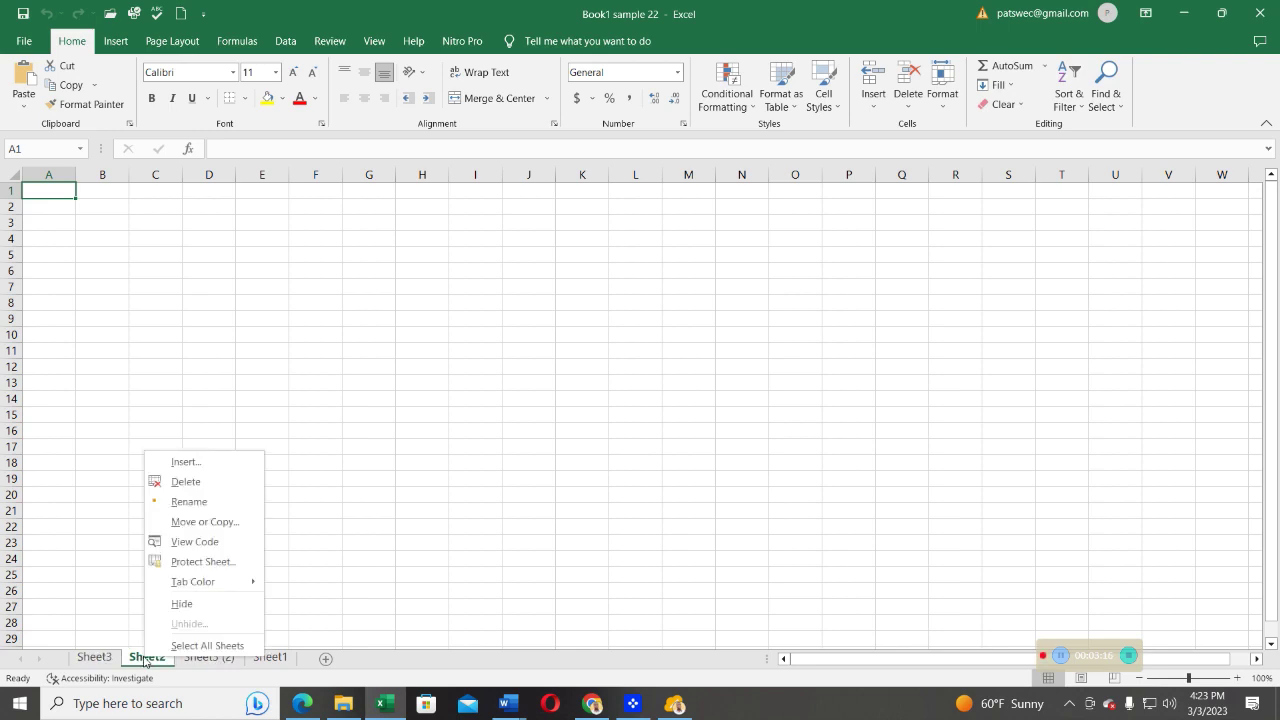
left_click(190, 523)
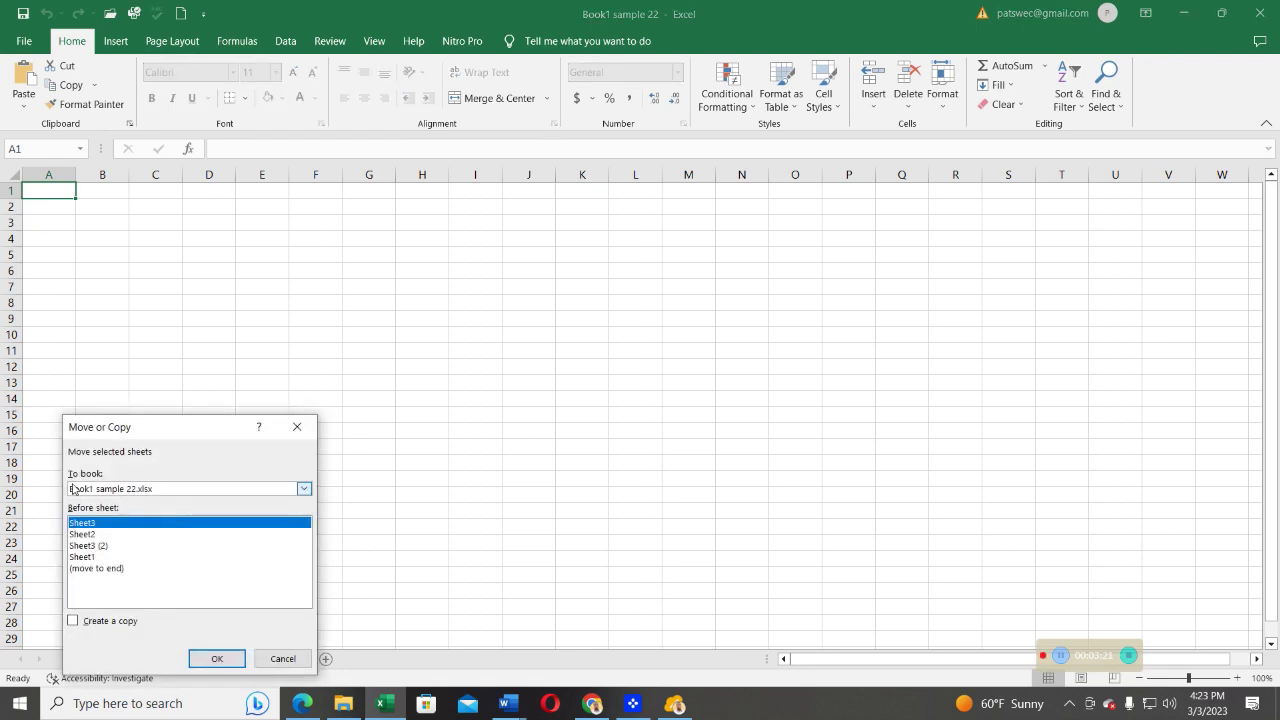
left_click(86, 556)
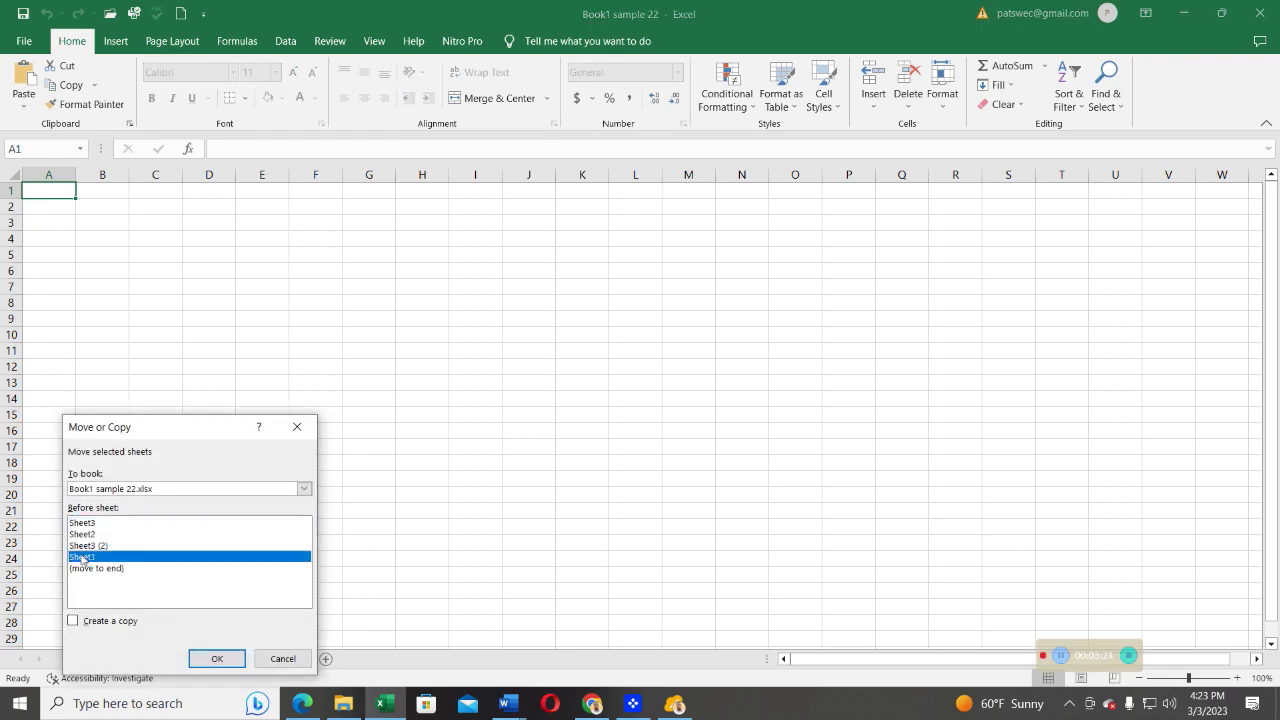
left_click(73, 621)
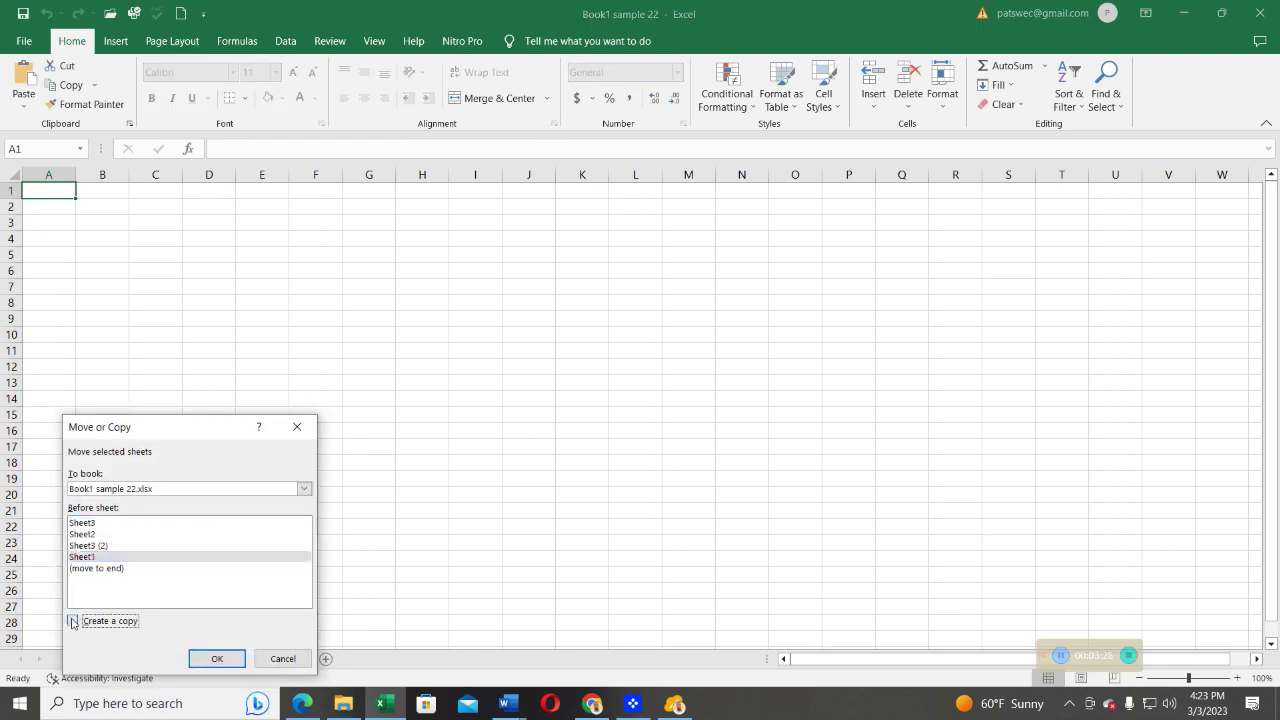
left_click(216, 659)
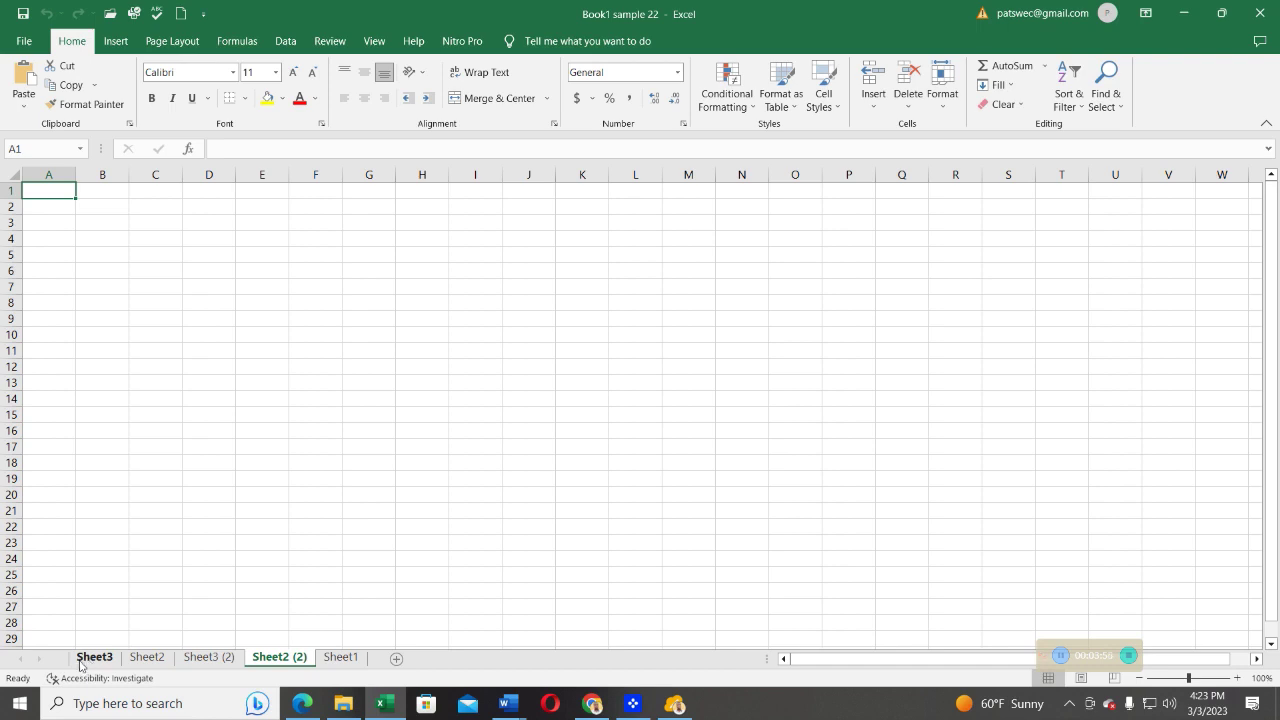
Step: Move Sheet2 within Book1 sample 22.xlsx so that it sits before Sheet1, without creating a copy
left_click(148, 657)
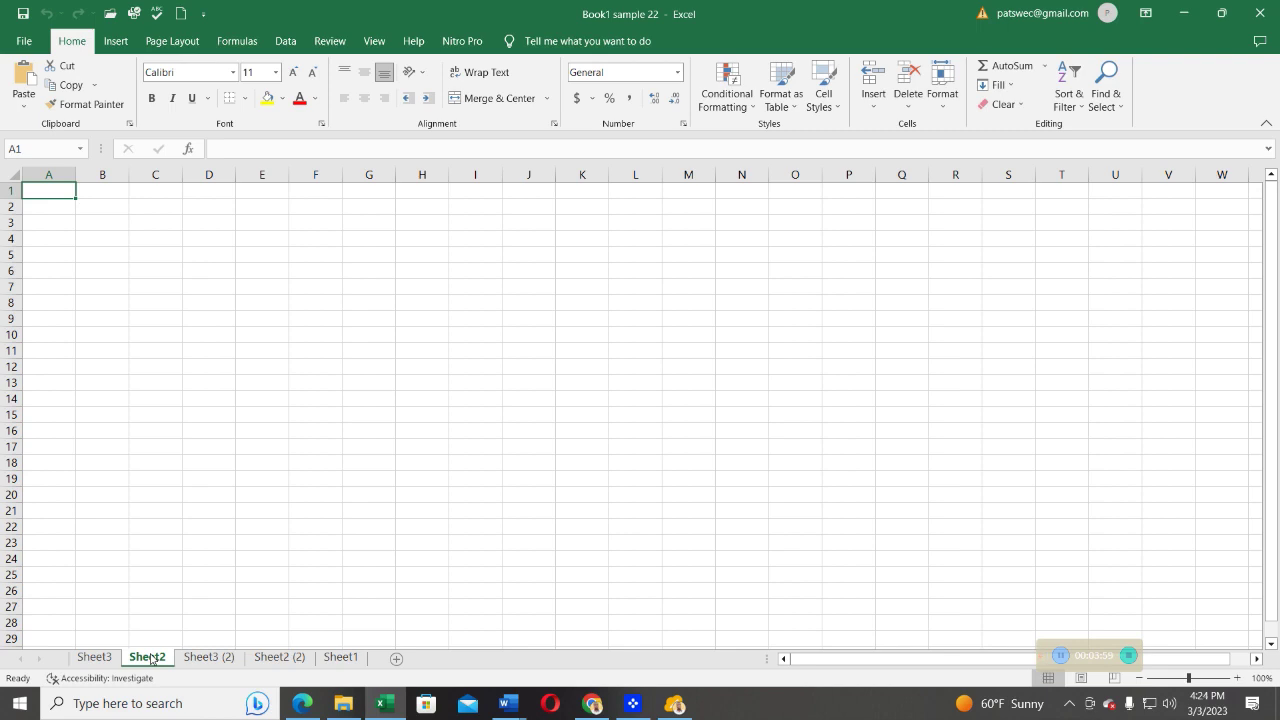
right_click(151, 659)
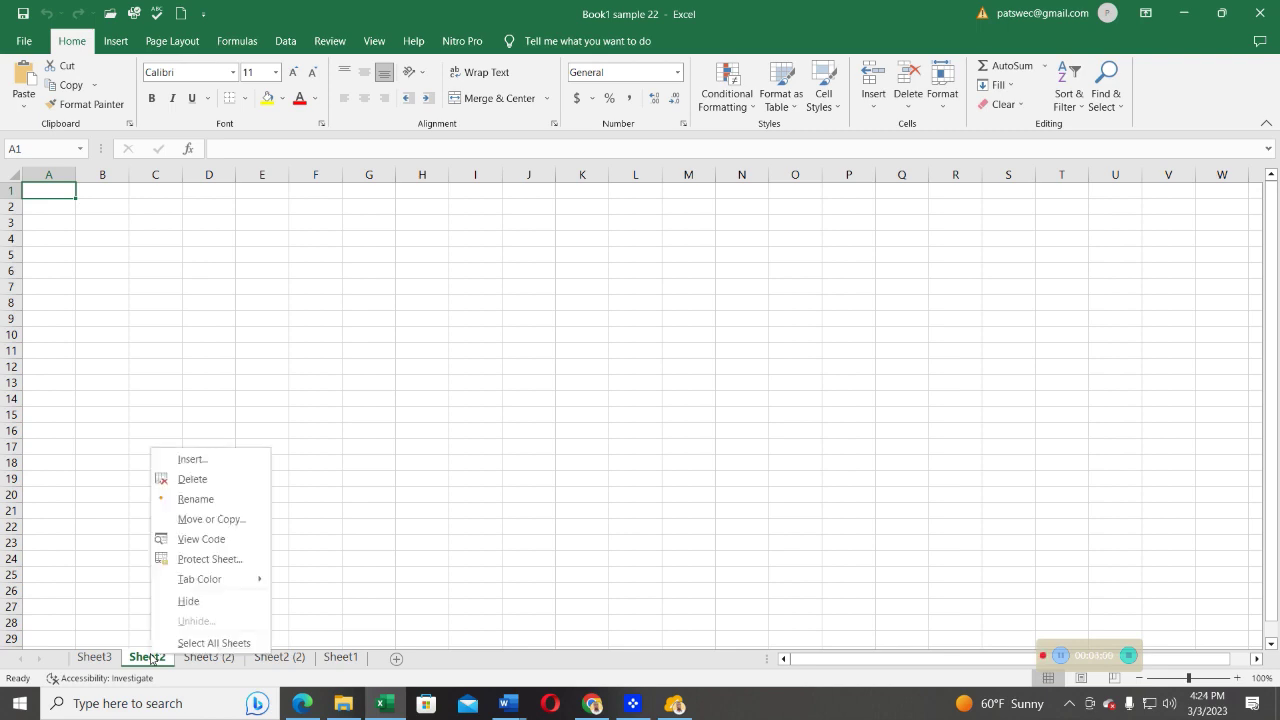
left_click(205, 520)
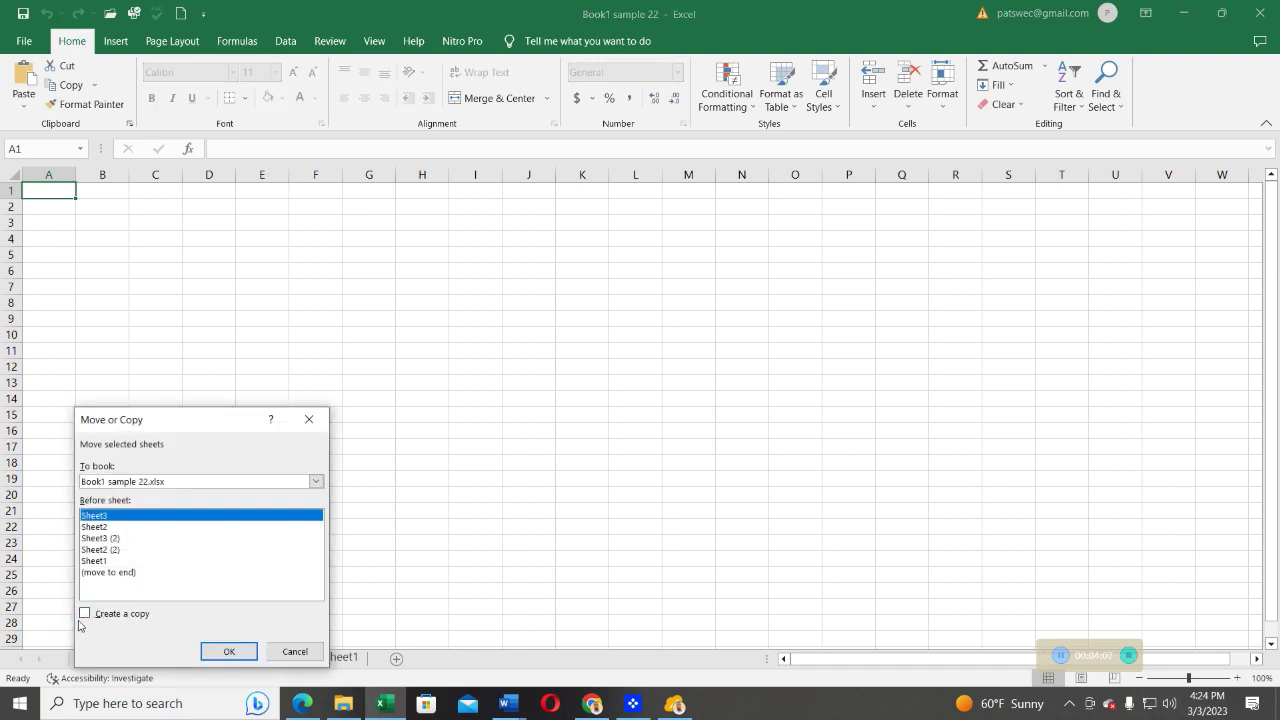
left_click(97, 562)
left_click(232, 654)
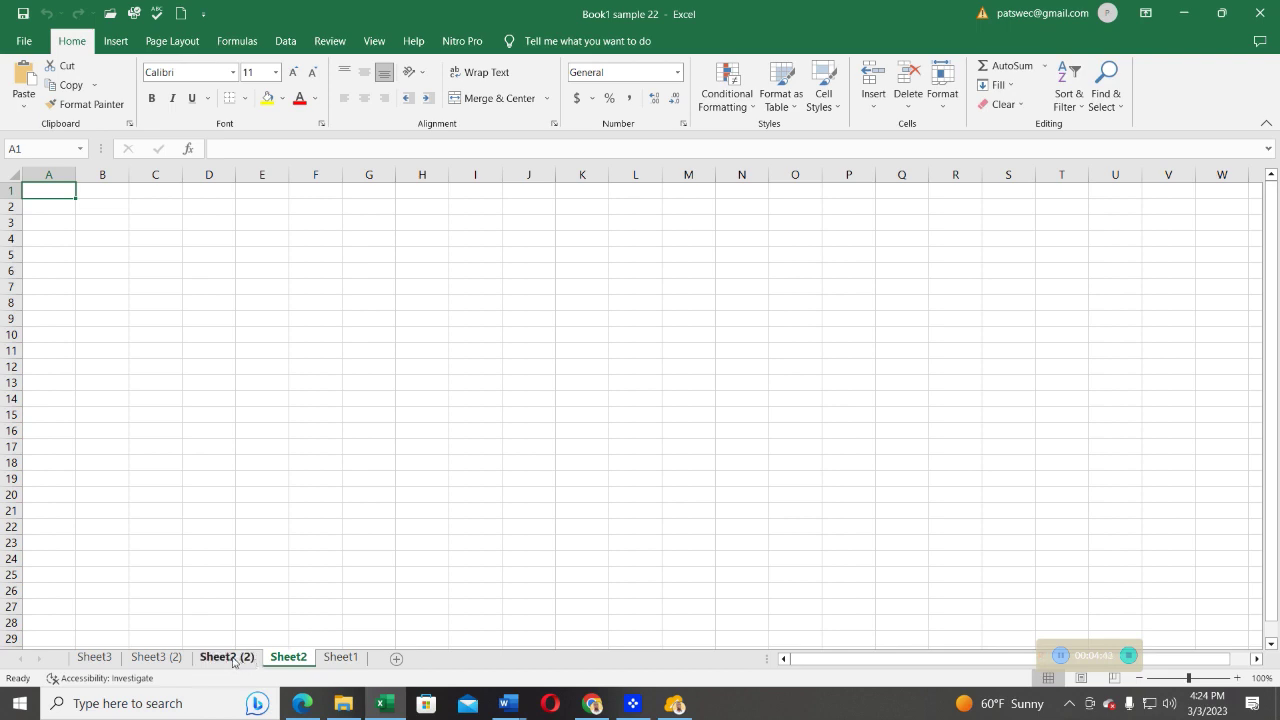
Step: Create a copy of the Sheet2 (2) worksheet in a new workbook
left_click(233, 661)
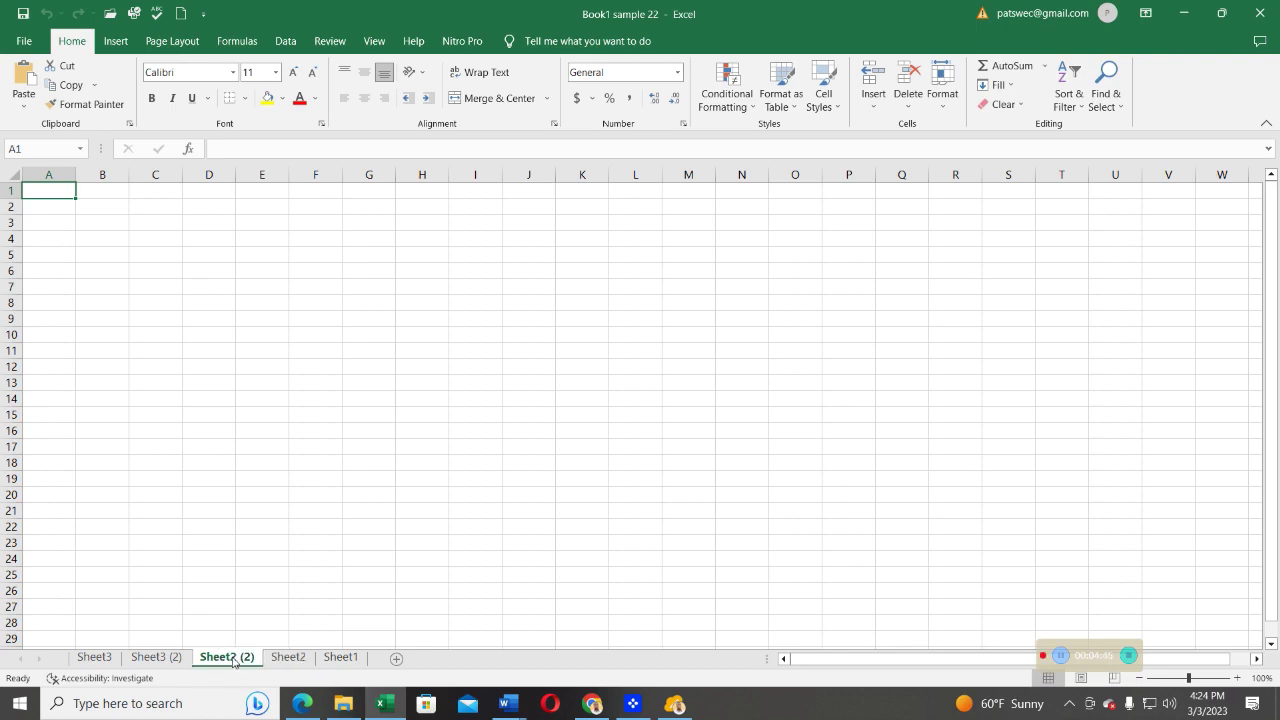
right_click(233, 661)
left_click(280, 522)
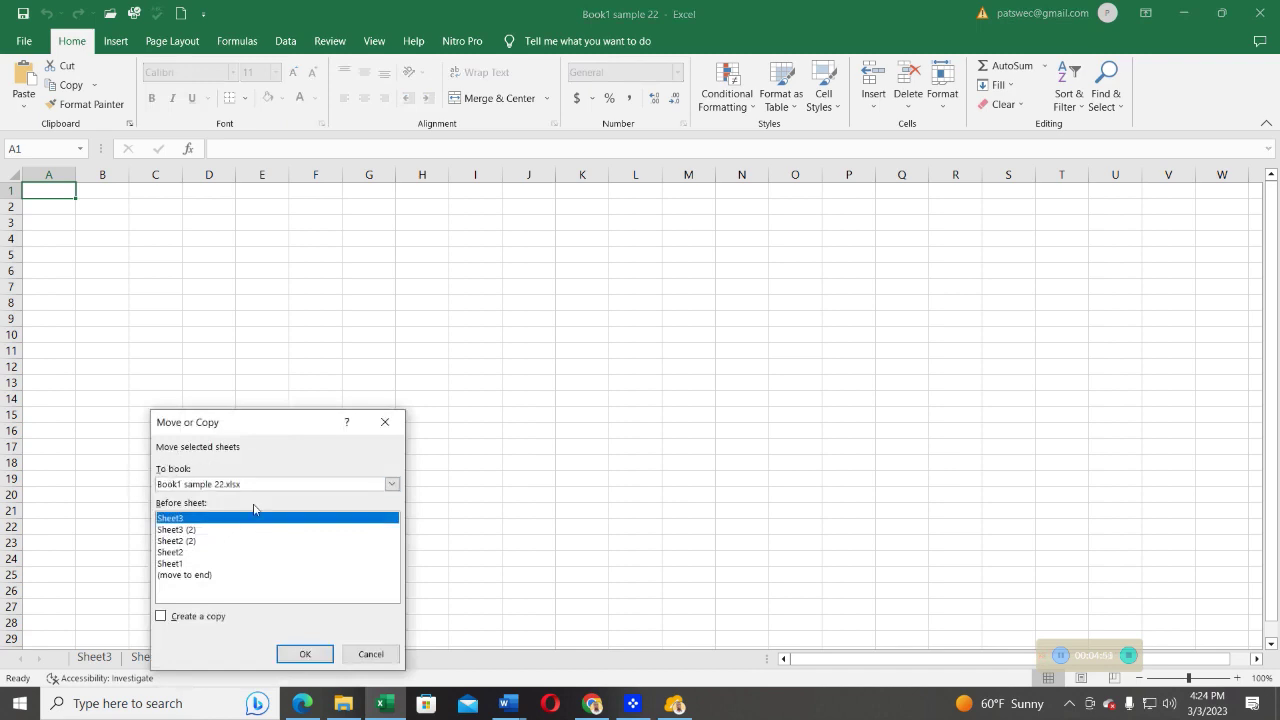
left_click(206, 486)
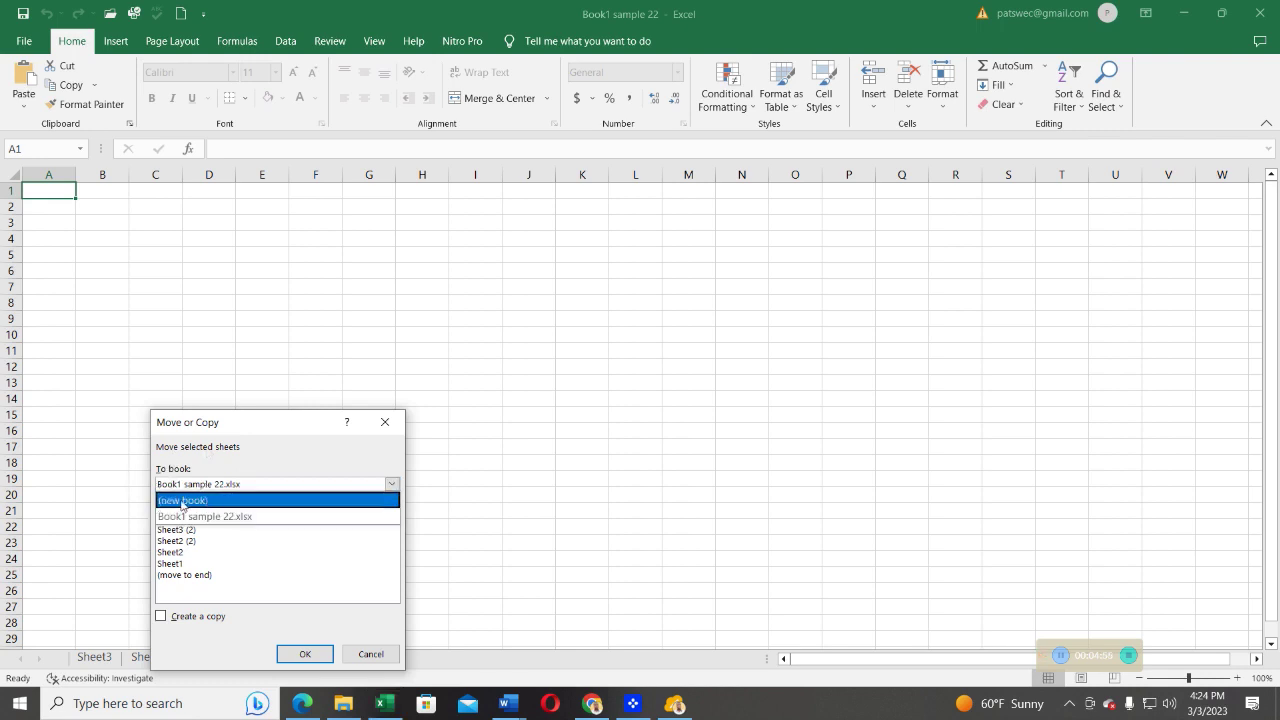
left_click(172, 502)
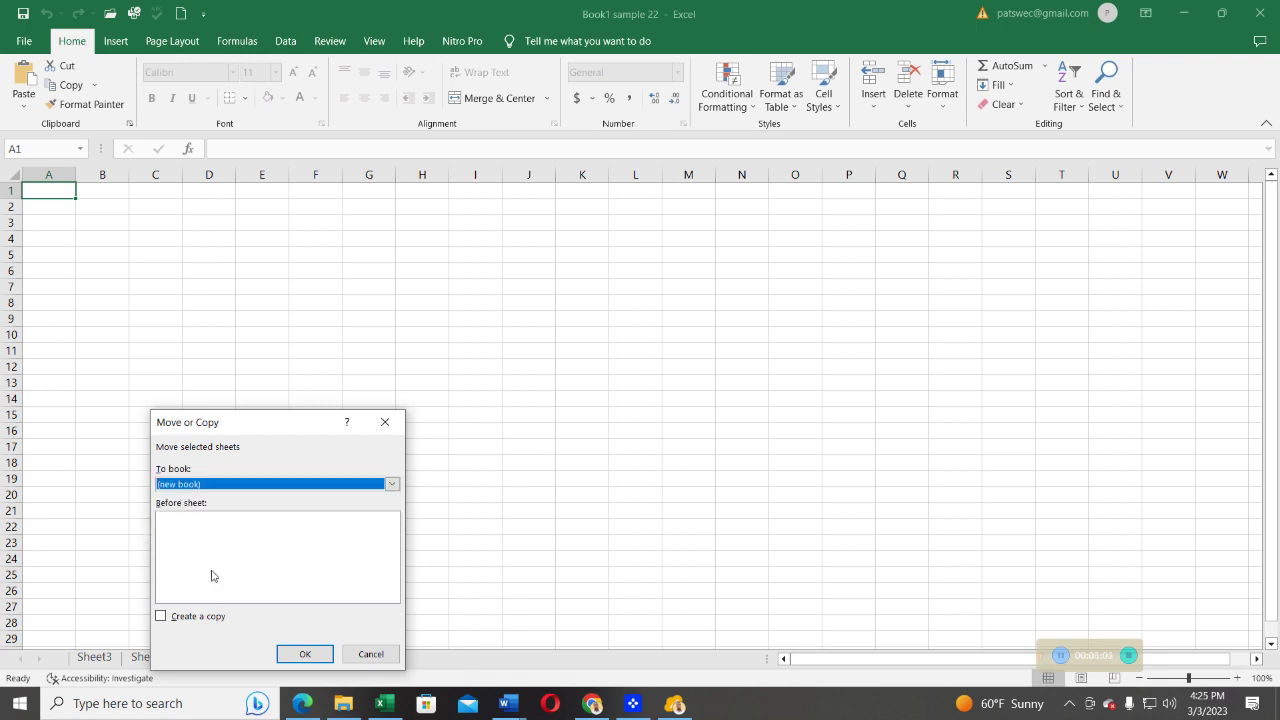
left_click(162, 618)
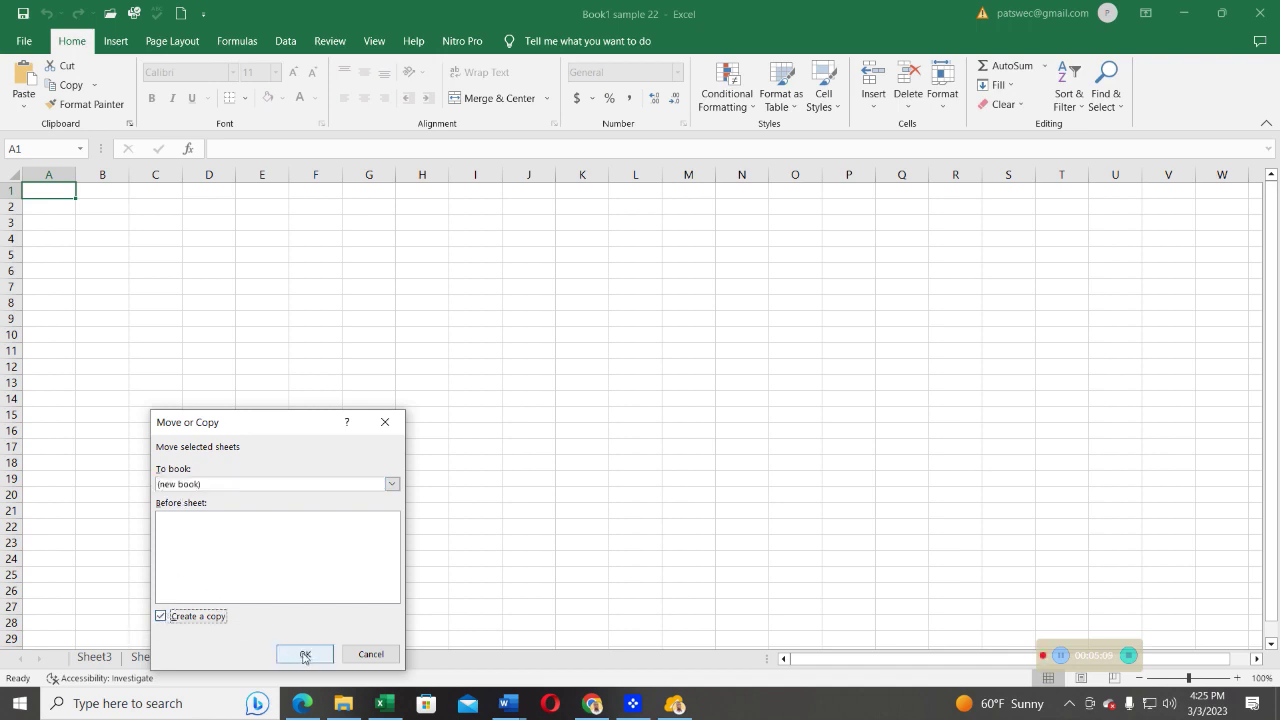
left_click(305, 655)
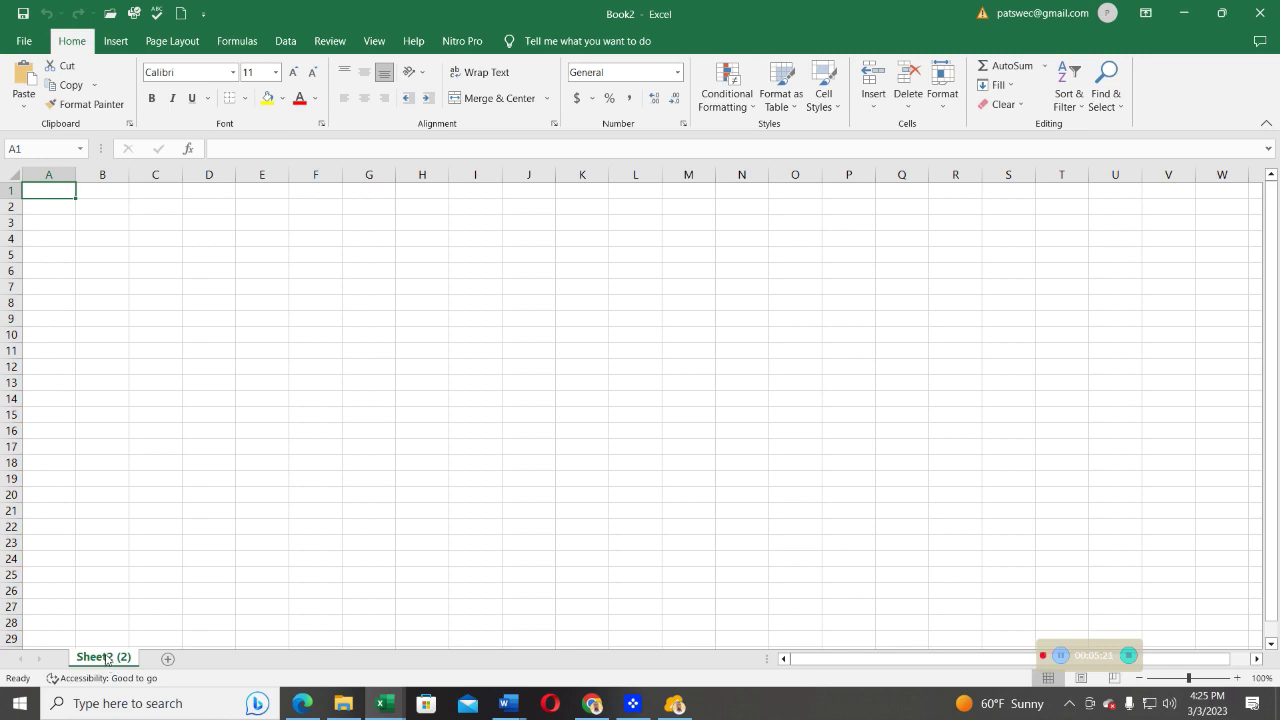
Step: Copy the Sheet2 (2) worksheet from Book2 into another new workbook
right_click(107, 658)
left_click(140, 519)
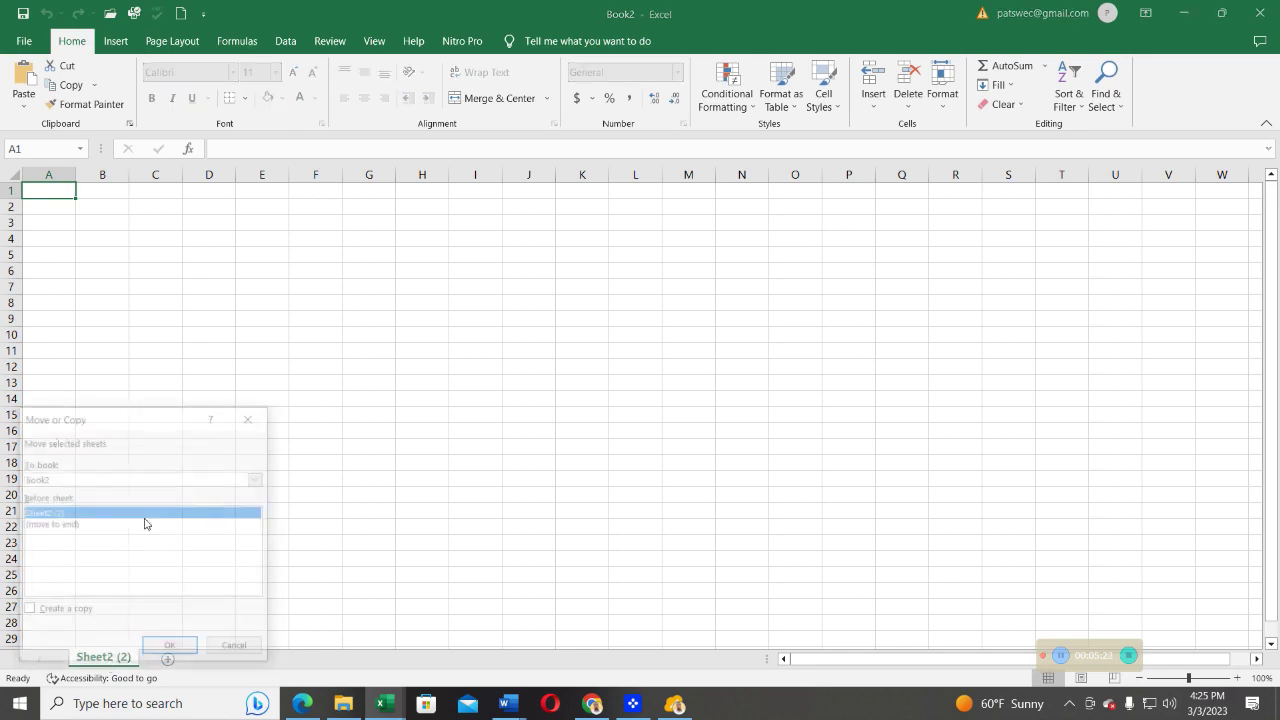
left_click(62, 482)
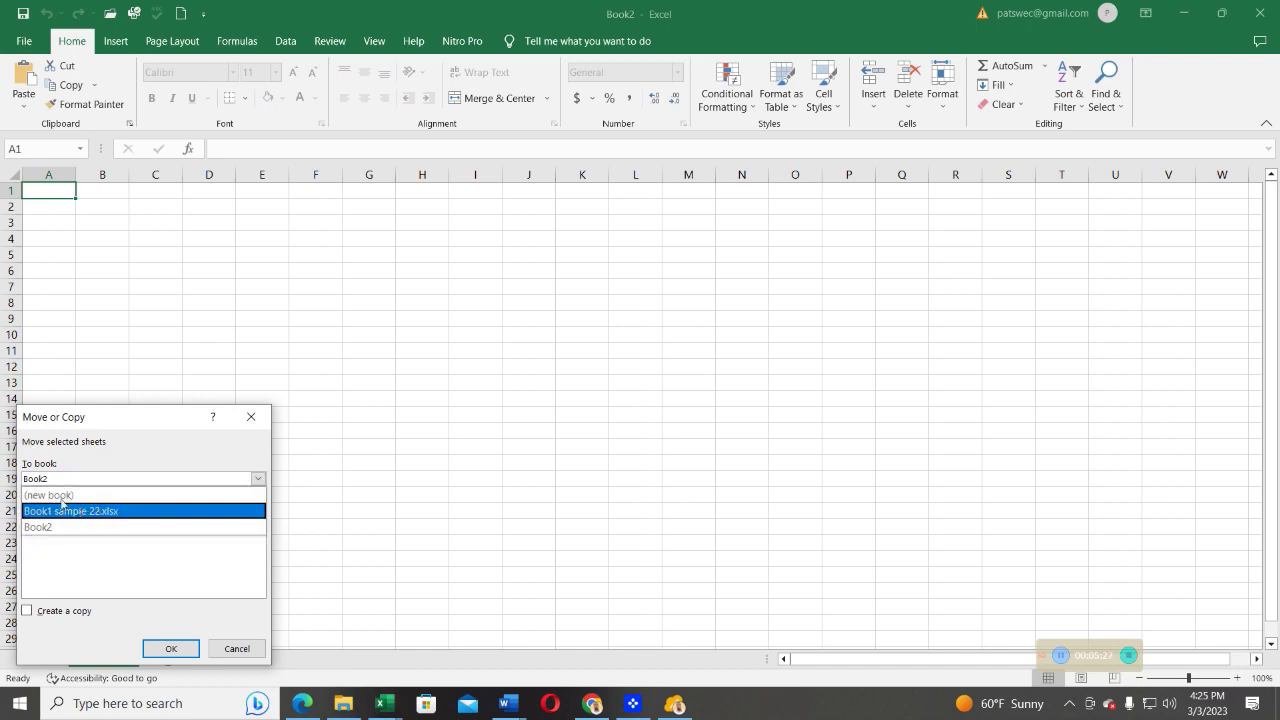
left_click(59, 496)
left_click(27, 611)
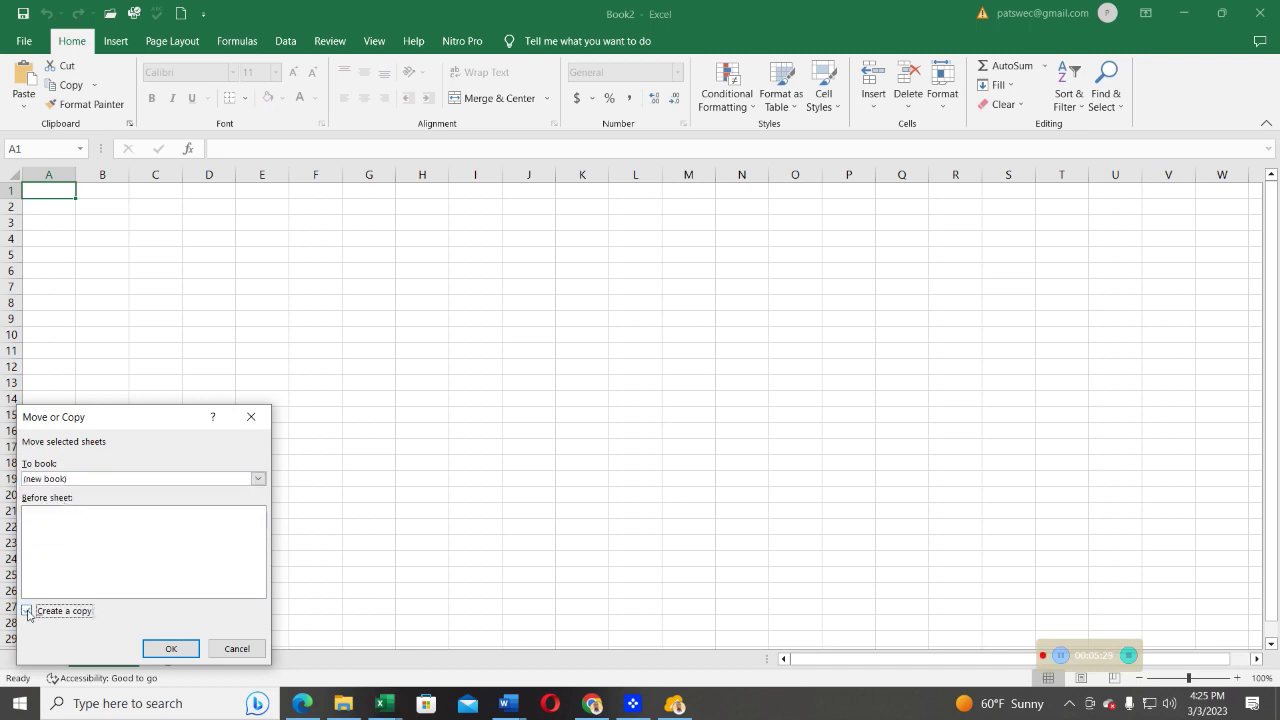
left_click(170, 649)
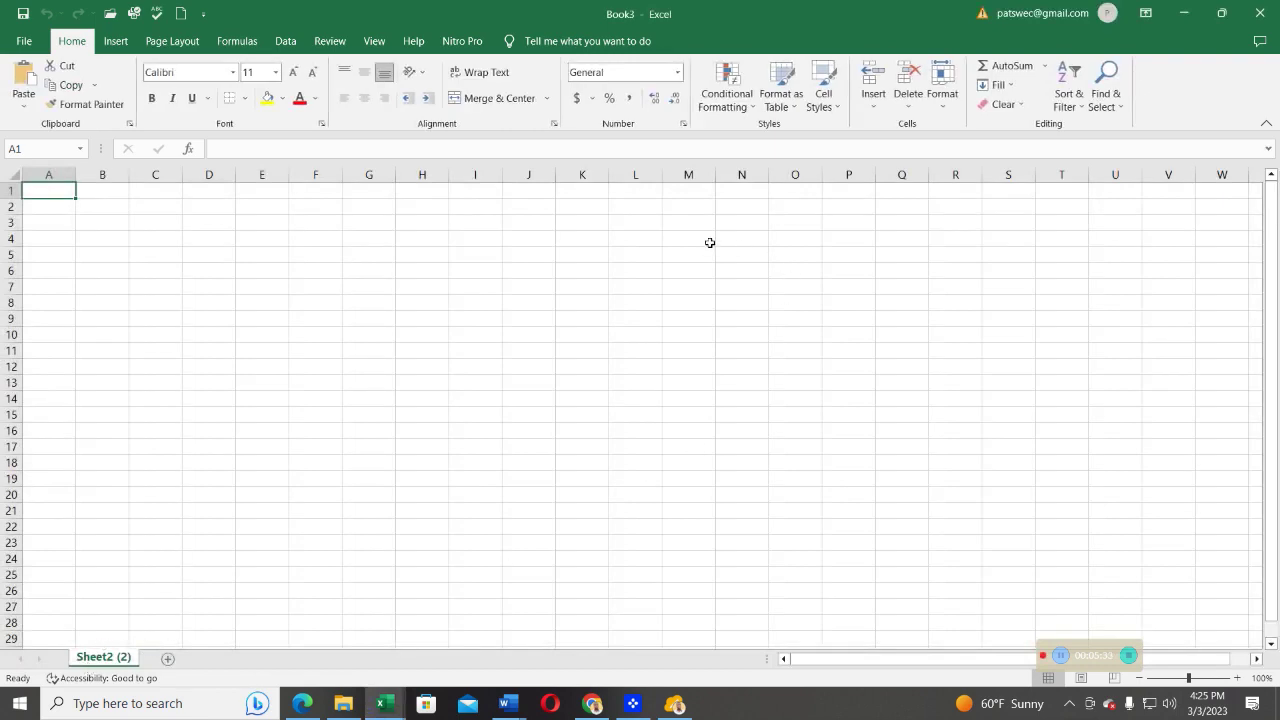
right_click(100, 664)
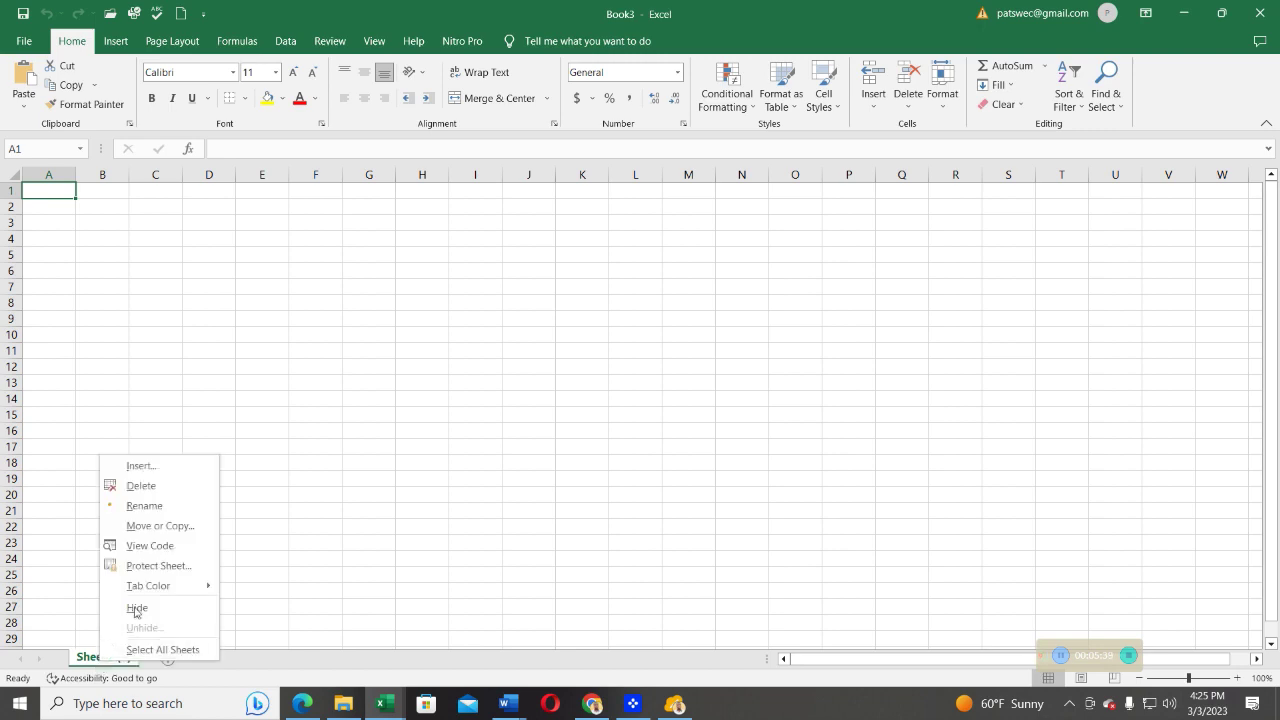
left_click(160, 525)
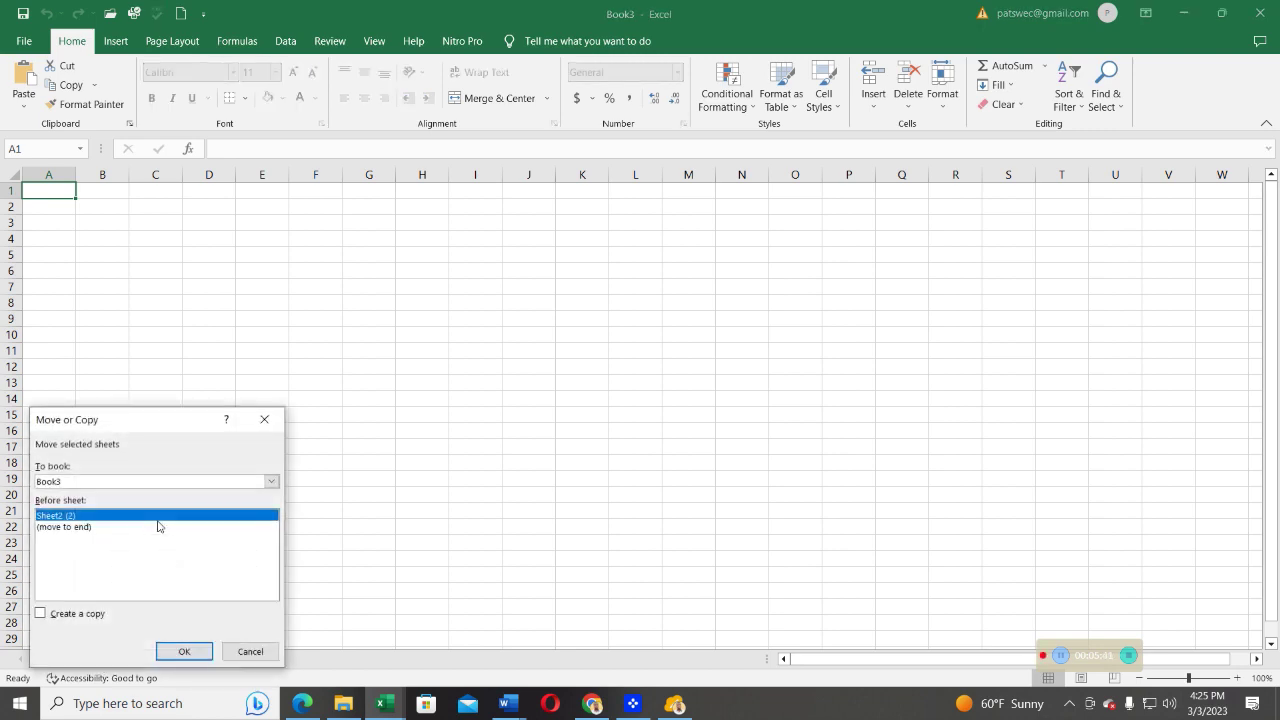
left_click(74, 484)
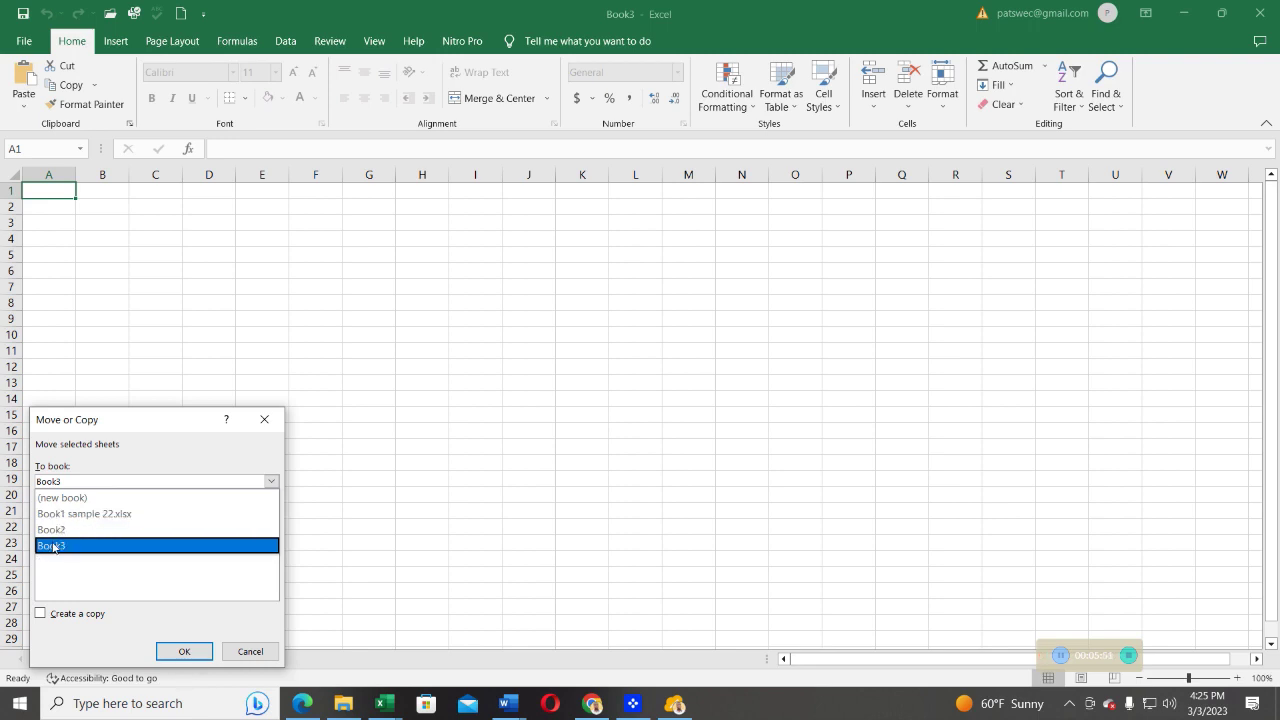
left_click(252, 652)
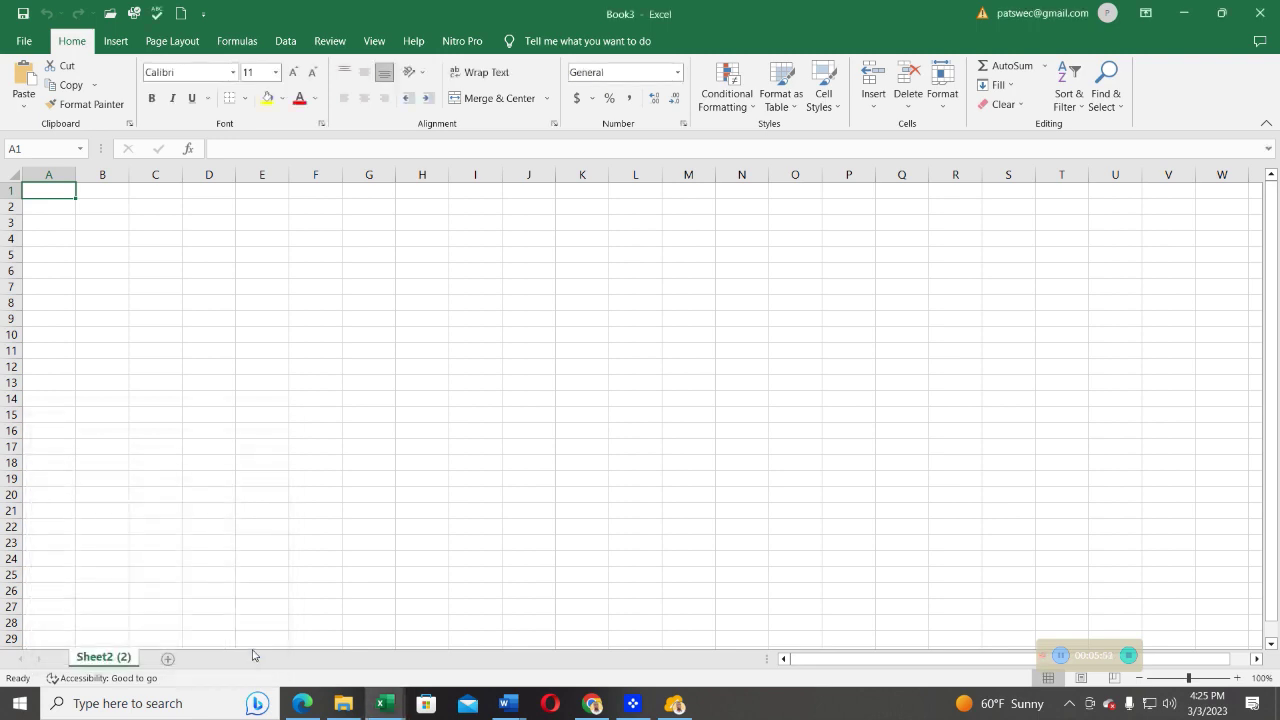
Step: Rename the Sheet2 (2) worksheet in Book3 as mpatswe
right_click(112, 659)
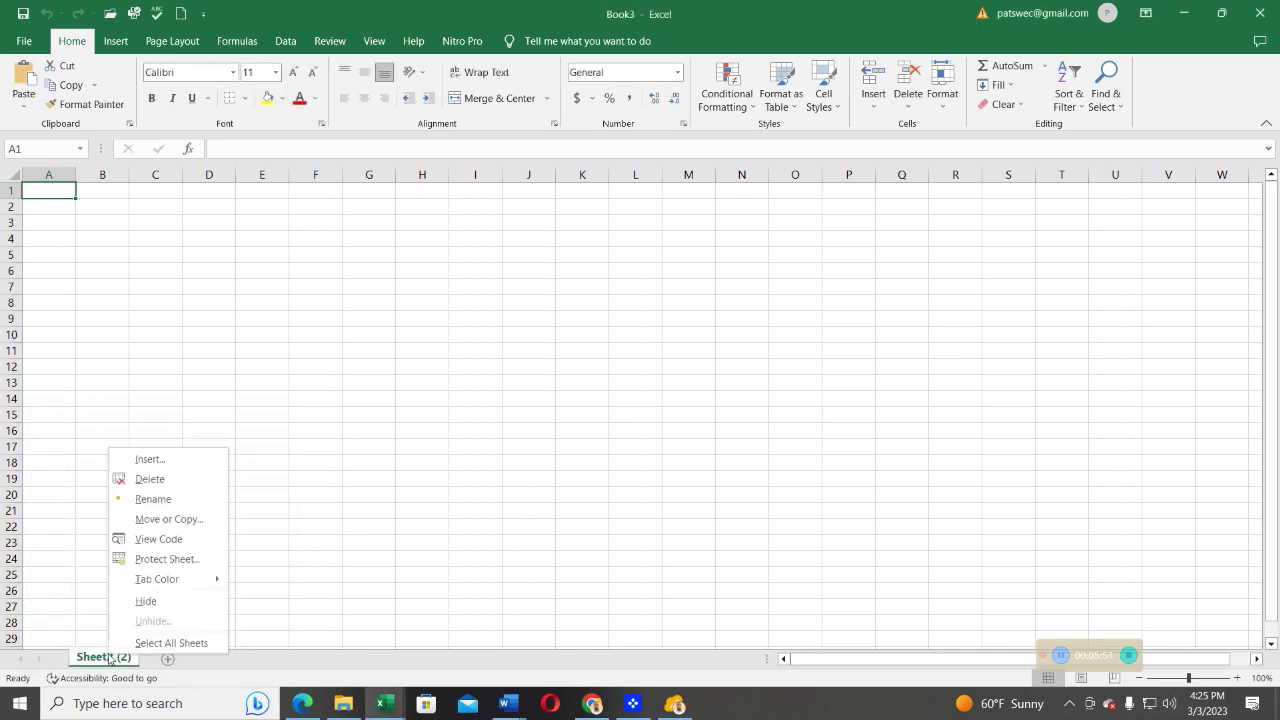
left_click(160, 498)
type("m")
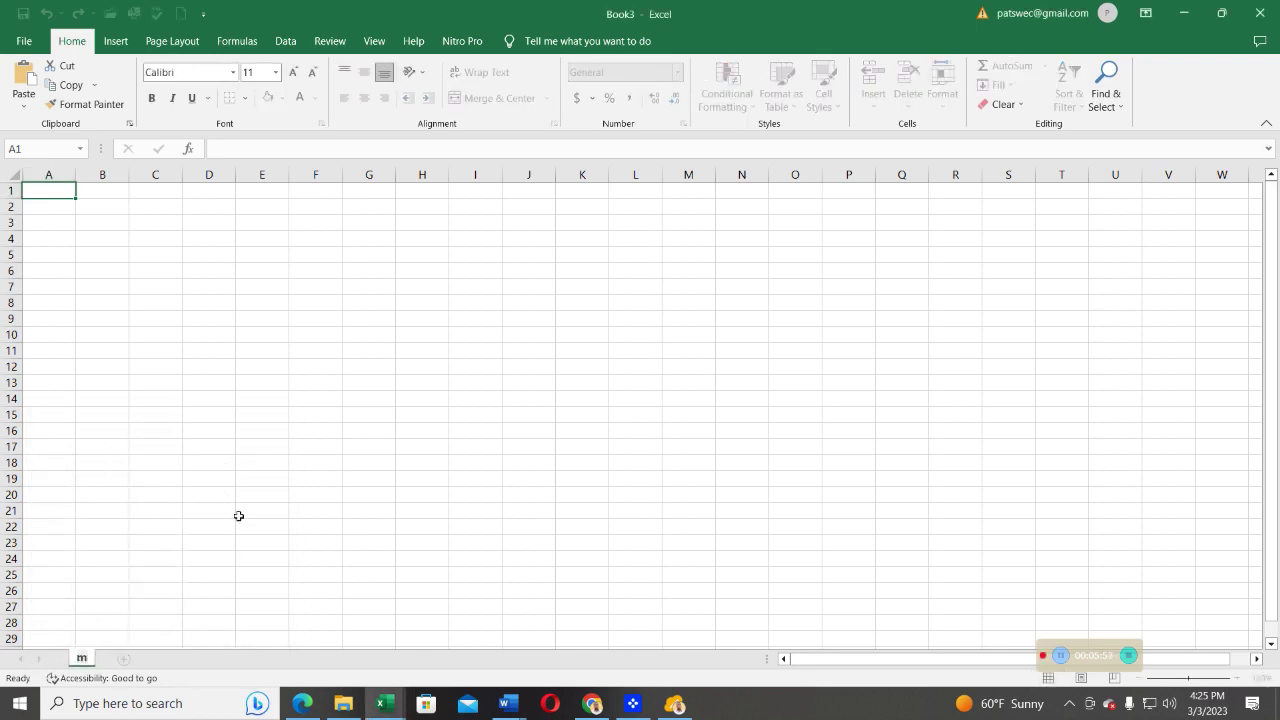
type("patswe")
key("Return")
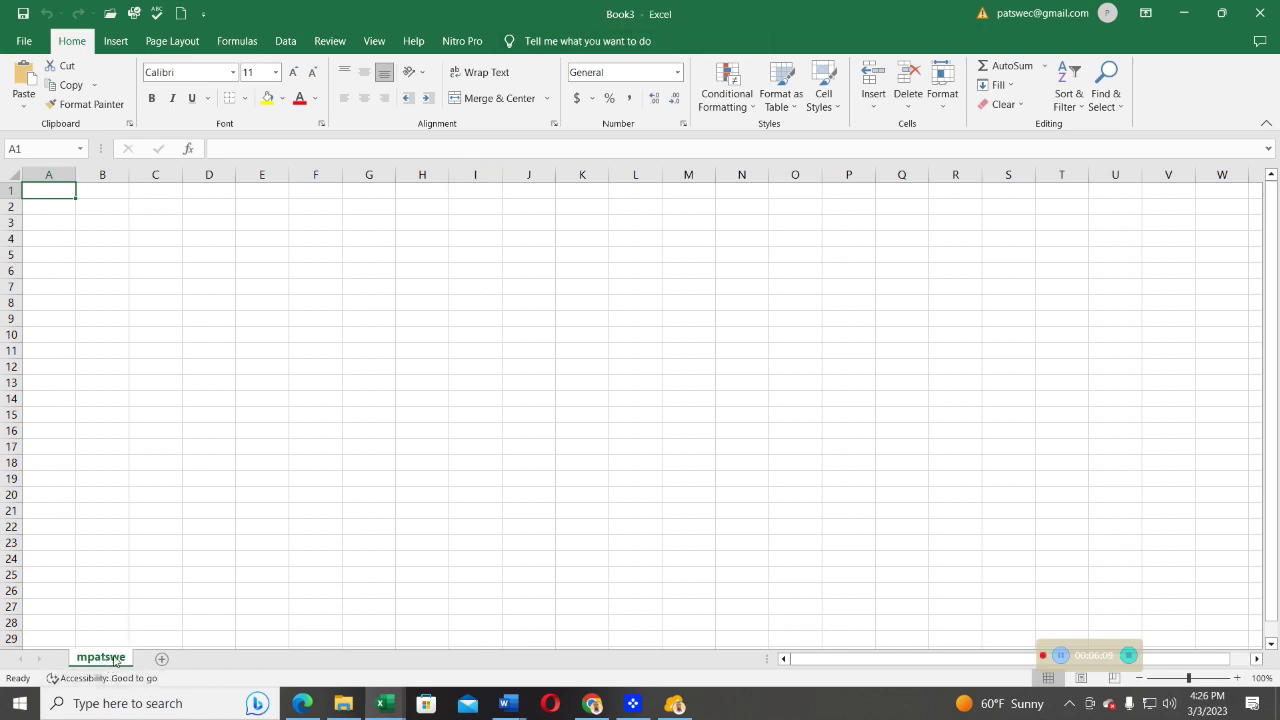
Step: Move the mpatswe worksheet from Book3 to the end of Book1 sample 22.xlsx
right_click(115, 657)
left_click(165, 523)
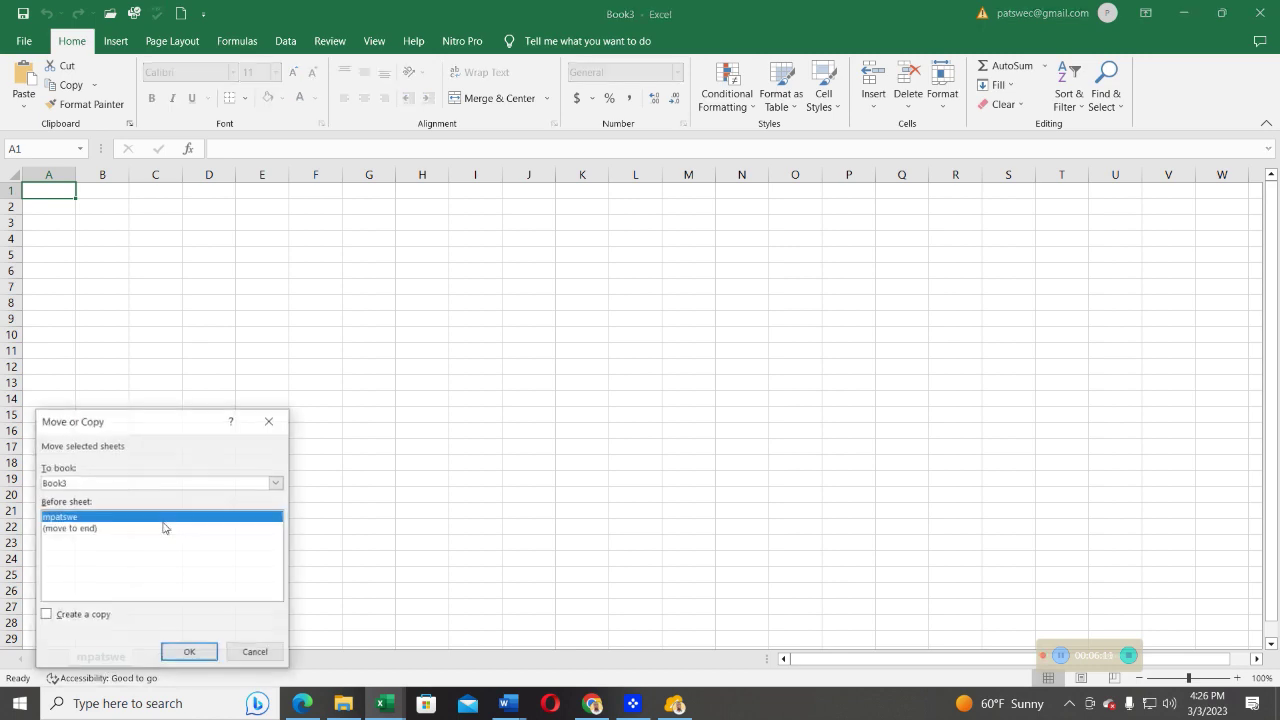
left_click(108, 483)
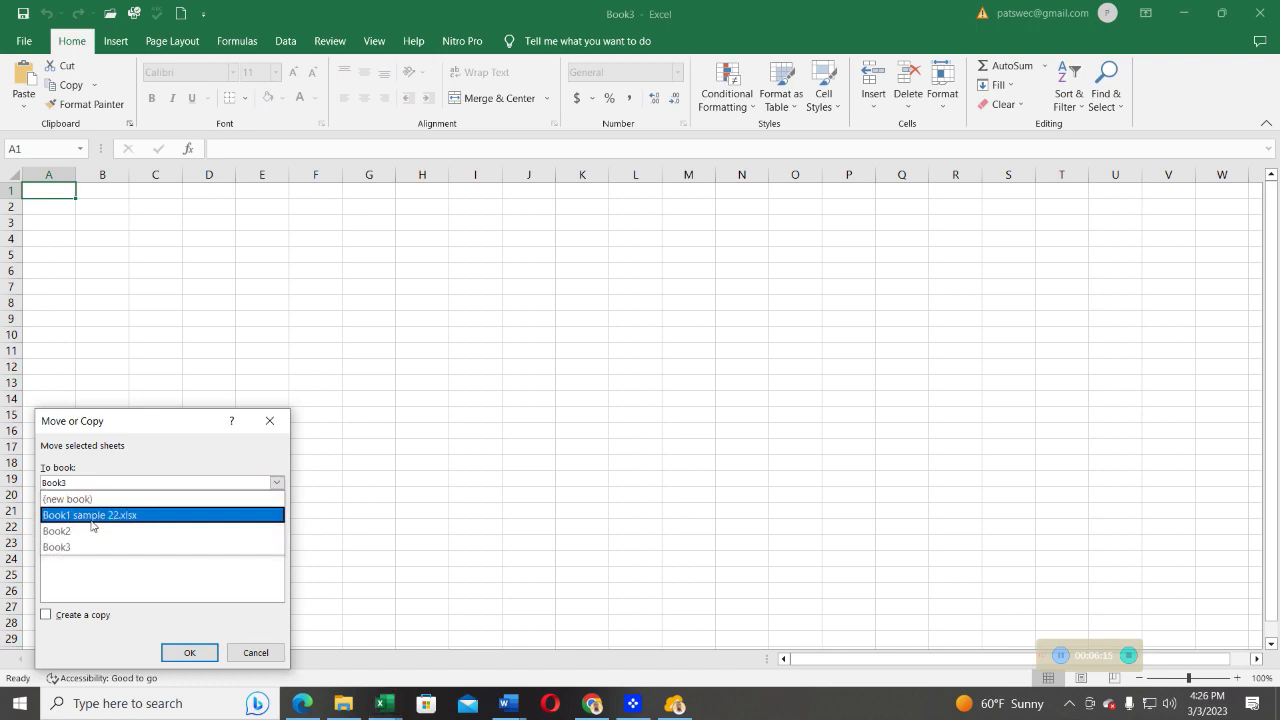
left_click(97, 516)
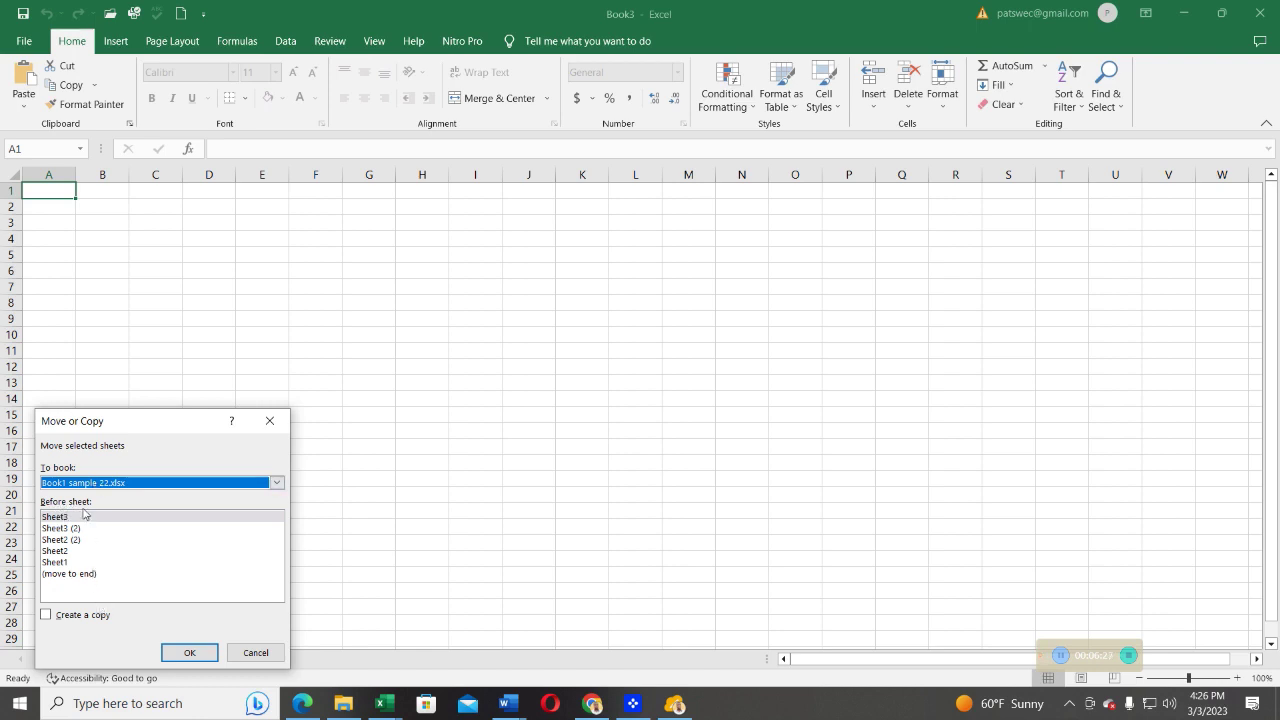
left_click(78, 576)
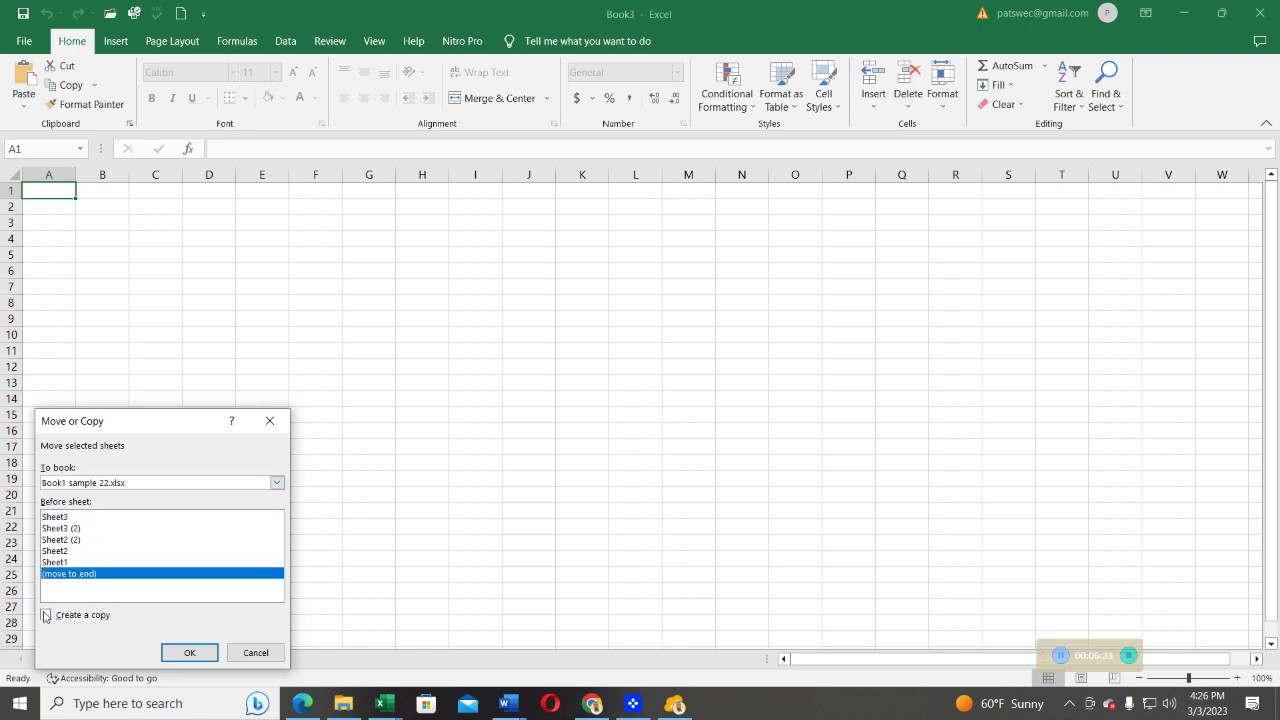
left_click(189, 653)
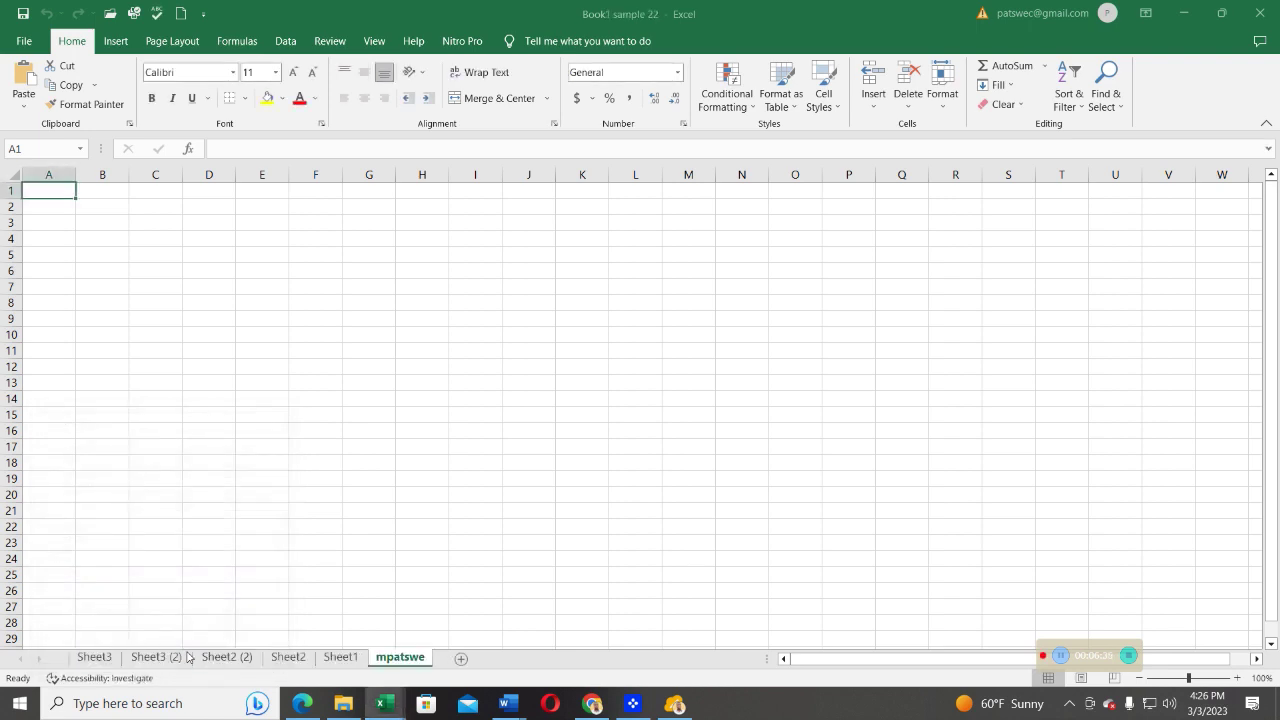